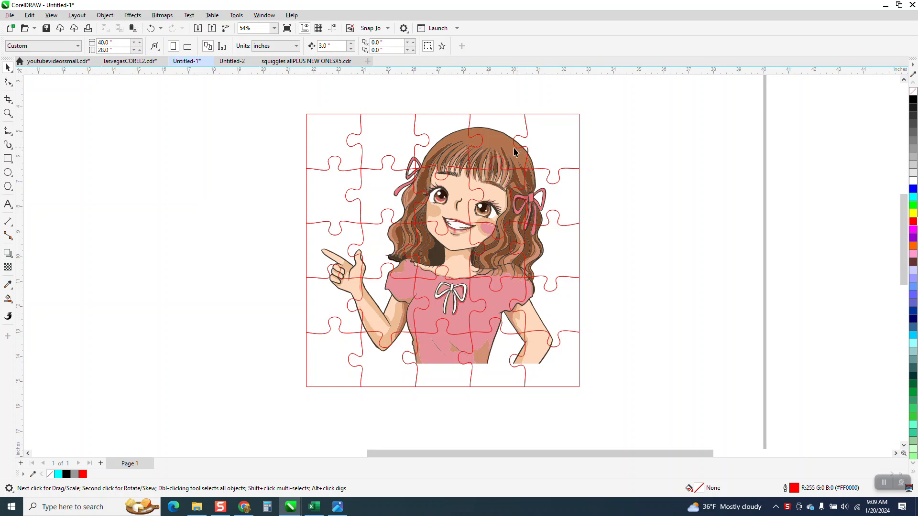
{"action": "left_click_drag", "start_coordinate": [571, 195], "coordinate": [609, 202]}
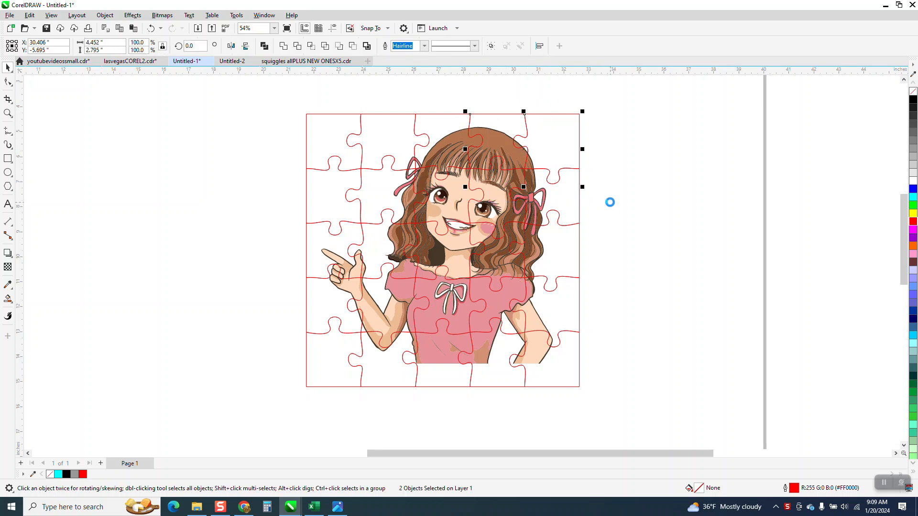
{"action": "key", "text": "Right"}
{"action": "key", "text": "Right"}
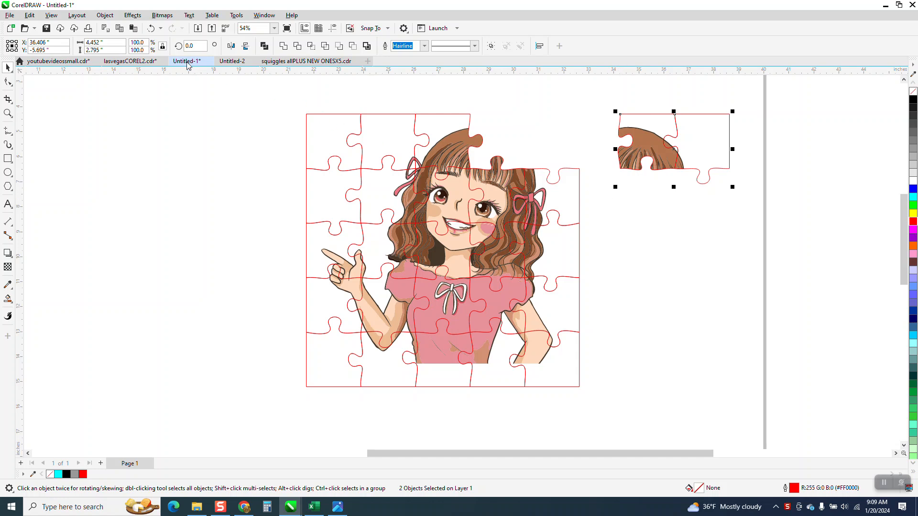
{"action": "left_click", "coordinate": [150, 28]}
{"action": "left_click", "coordinate": [150, 29]}
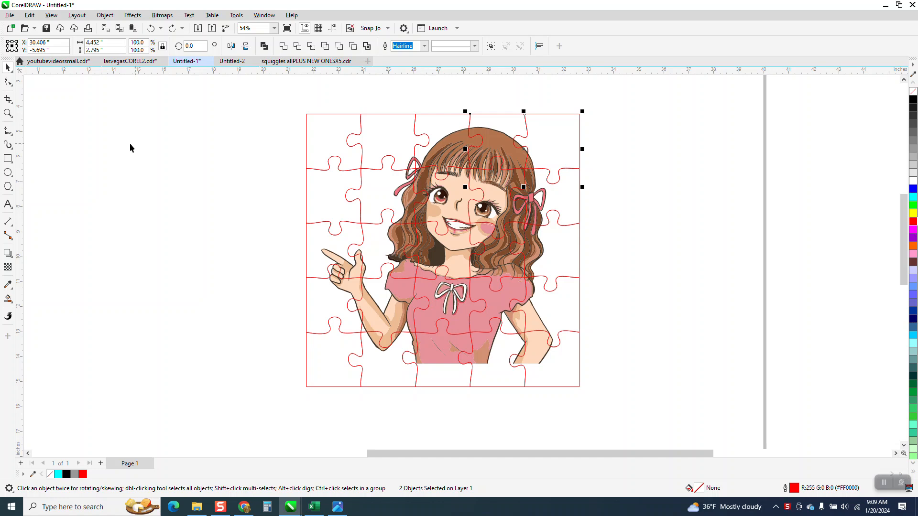
{"action": "left_click", "coordinate": [8, 158]}
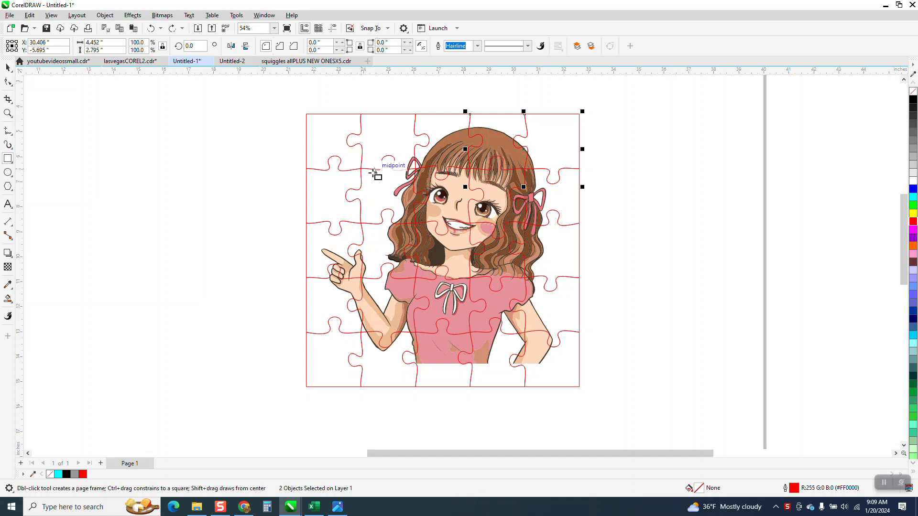
{"action": "key", "text": "space"}
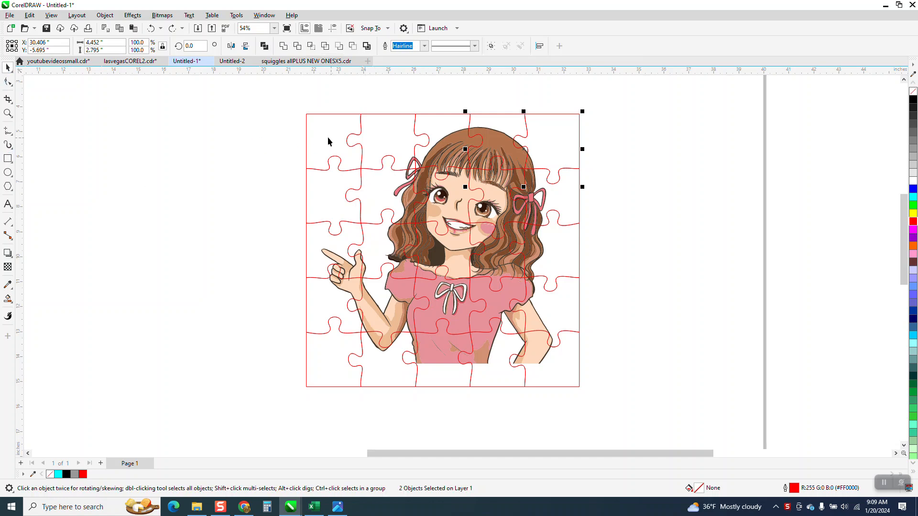
{"action": "left_click_drag", "start_coordinate": [326, 139], "coordinate": [277, 138]}
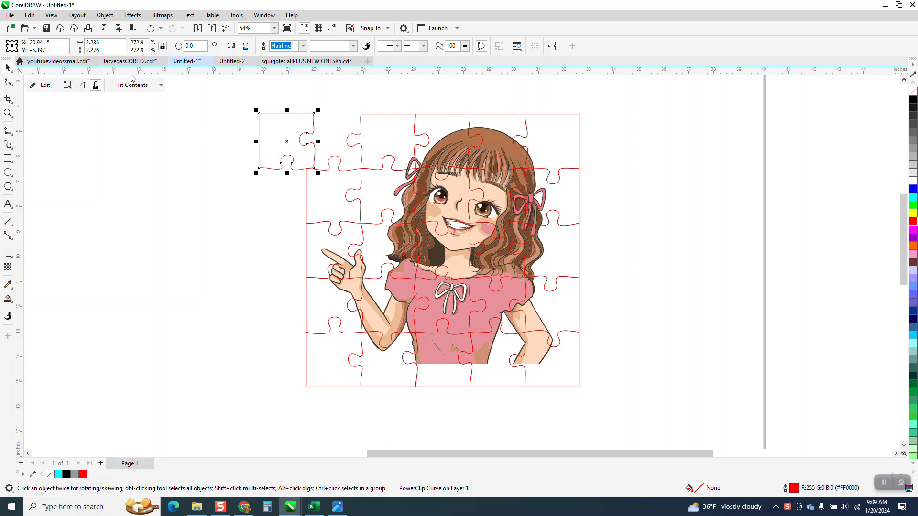
{"action": "left_click", "coordinate": [150, 28]}
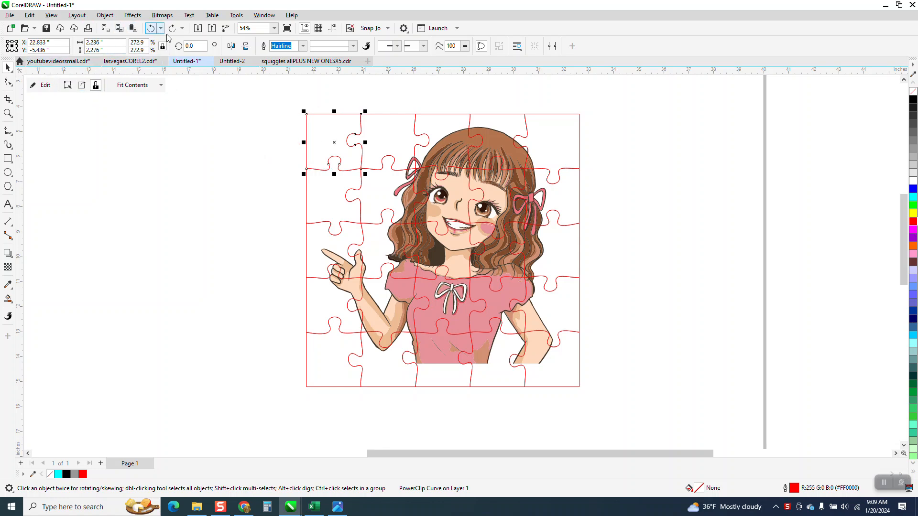
Draw a rectangle about 14.3 by 12.9 inches around the puzzle and Smart Fill the area between them with grey
{"action": "left_click", "coordinate": [8, 159]}
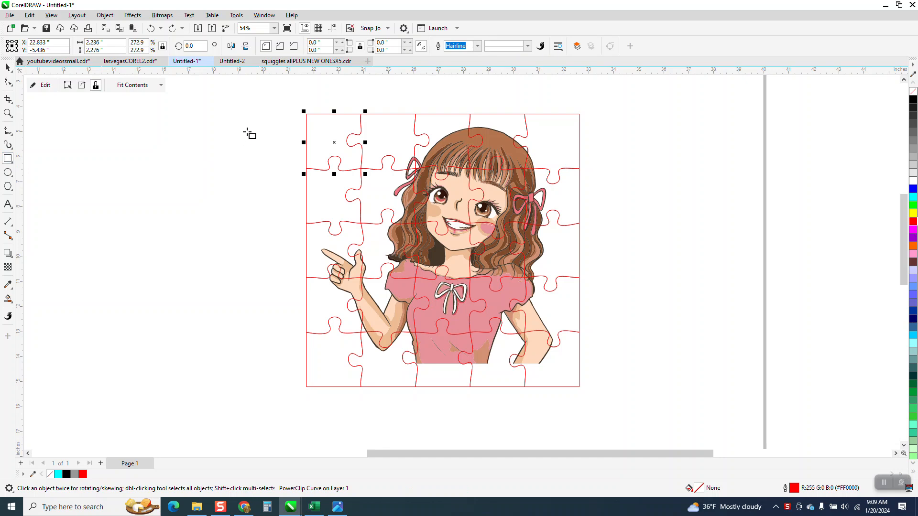
{"action": "mouse_move", "coordinate": [264, 102]}
{"action": "left_mouse_down"}
{"action": "mouse_move", "coordinate": [612, 373]}
{"action": "mouse_move", "coordinate": [622, 424]}
{"action": "left_mouse_up"}
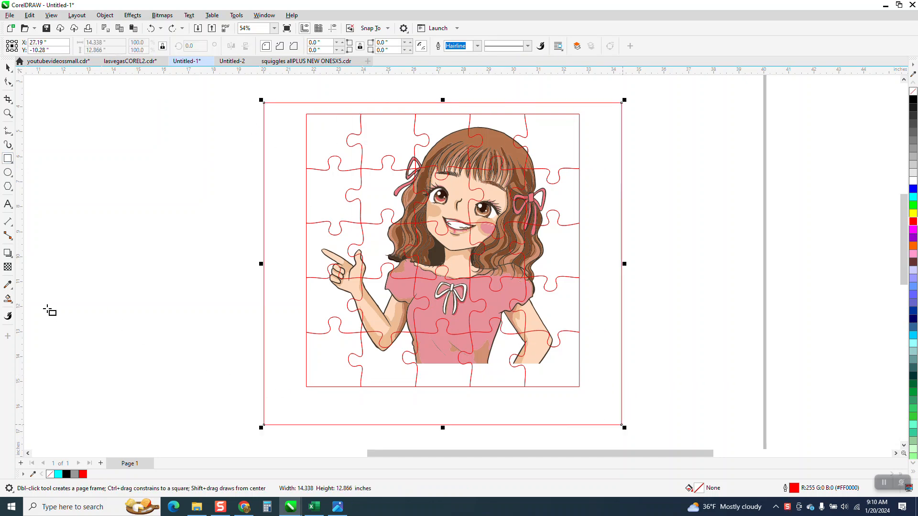
{"action": "left_click", "coordinate": [8, 299]}
{"action": "left_click", "coordinate": [302, 335]}
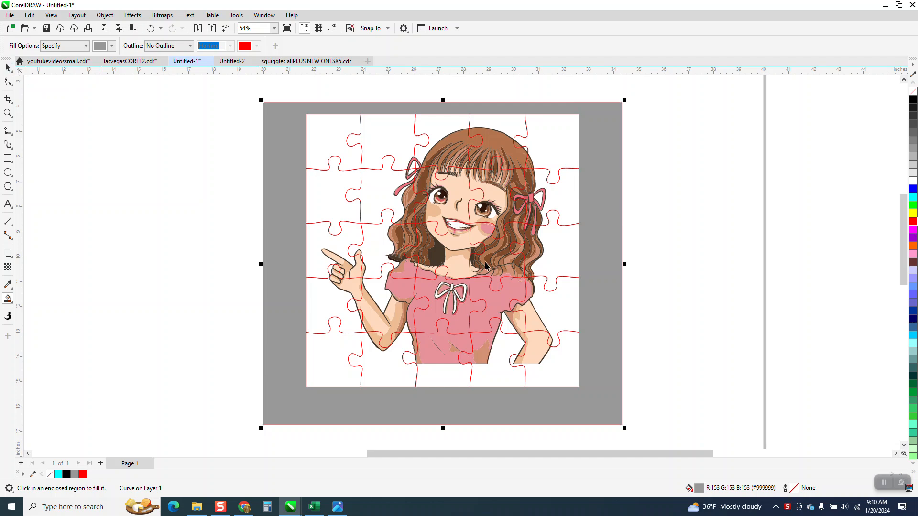
Move the grey frame shape 15 inches left so it sits clear of the puzzle
{"action": "key", "text": "space"}
{"action": "scroll", "coordinate": [494, 263], "scroll_direction": "down", "scroll_amount": 2}
{"action": "key", "text": "Left"}
{"action": "key", "text": "Left"}
{"action": "key", "text": "Left"}
{"action": "key", "text": "Left"}
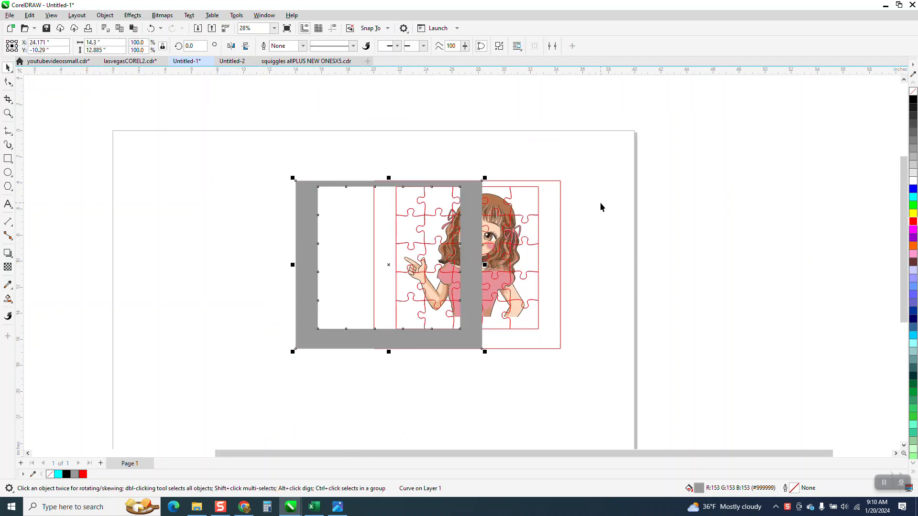
{"action": "key", "text": "Left"}
{"action": "left_click", "coordinate": [227, 288]}
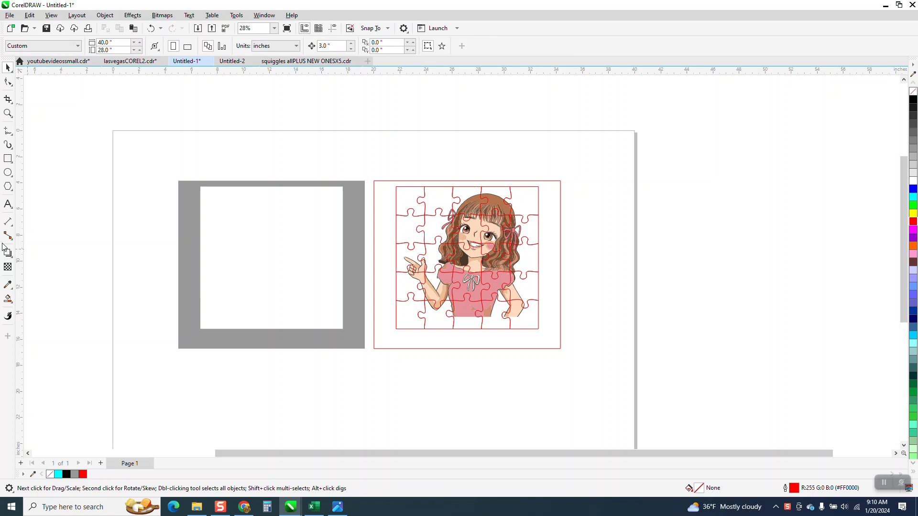
Smart Fill the grey frame's empty opening and move the resulting square 30 inches right, past the puzzle
{"action": "left_click", "coordinate": [7, 298]}
{"action": "left_click", "coordinate": [308, 311]}
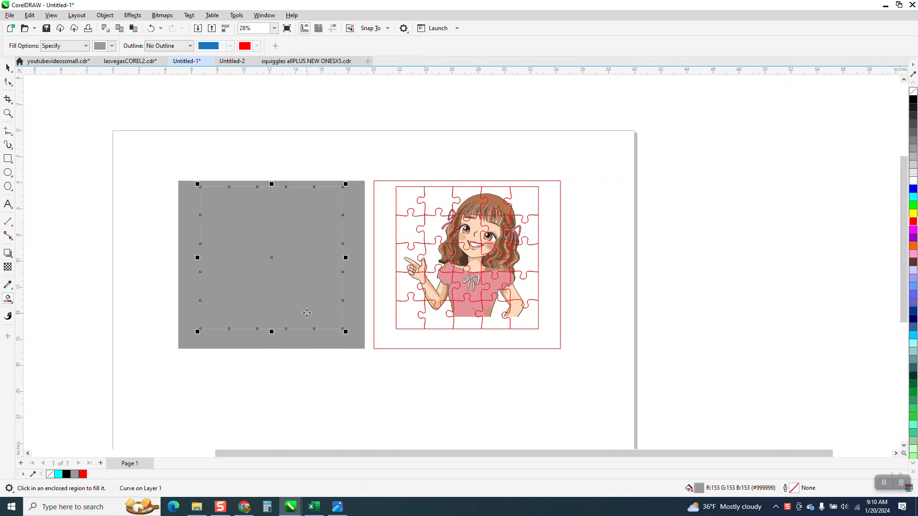
{"action": "key", "text": "Right"}
{"action": "key", "text": "Right"}
{"action": "key", "text": "Right"}
{"action": "key", "text": "Right"}
{"action": "key", "text": "Right"}
{"action": "key", "text": "Right"}
{"action": "key", "text": "Right"}
{"action": "key", "text": "Right"}
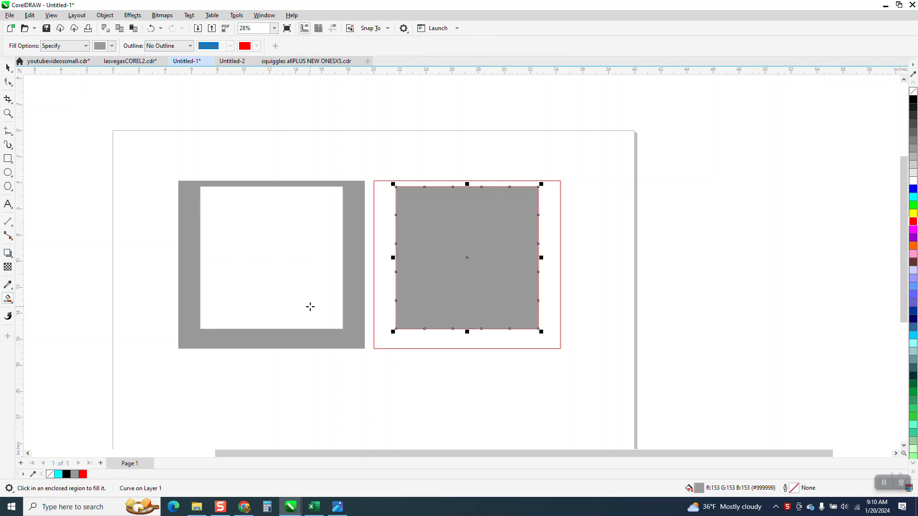
{"action": "key", "text": "Right"}
{"action": "key", "text": "Right"}
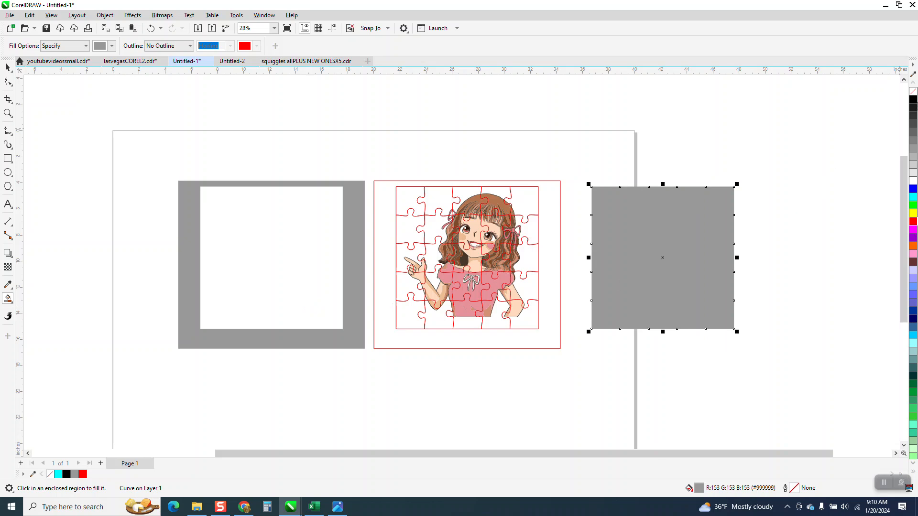
Remove the grey square's fill and give it a black outline
{"action": "left_click", "coordinate": [913, 92]}
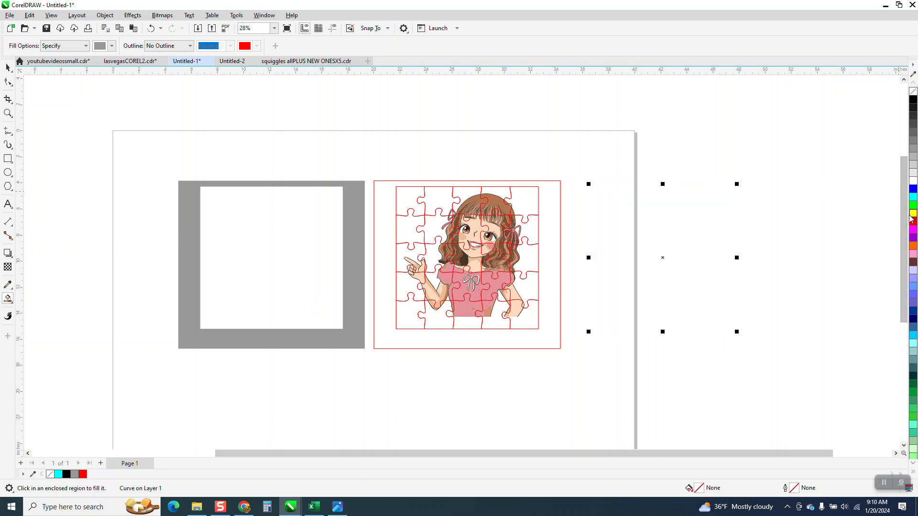
{"action": "right_click", "coordinate": [912, 102]}
Delete the grey frame shape beside the puzzle
{"action": "left_click", "coordinate": [8, 68]}
{"action": "left_click", "coordinate": [357, 209]}
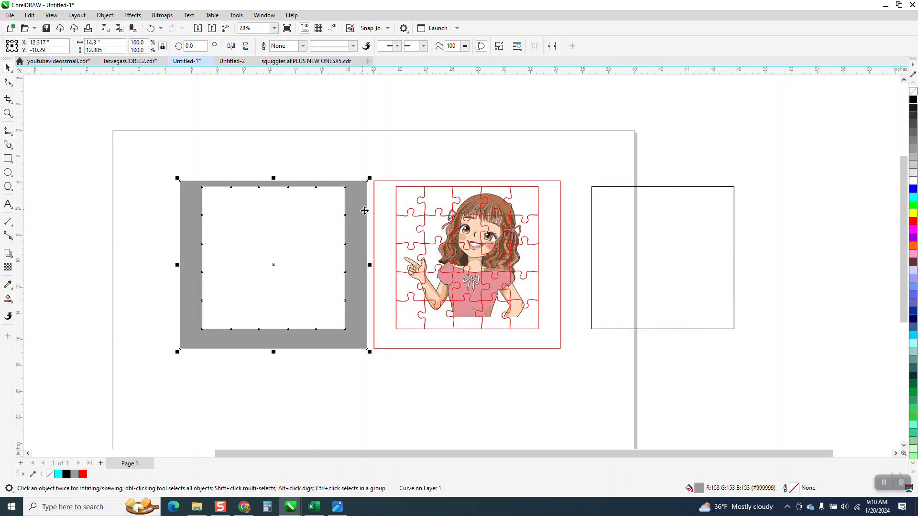
{"action": "key", "text": "Delete"}
Move the black outlined square 15 inches left so it lines up with the puzzle's outer edge
{"action": "left_click", "coordinate": [611, 249]}
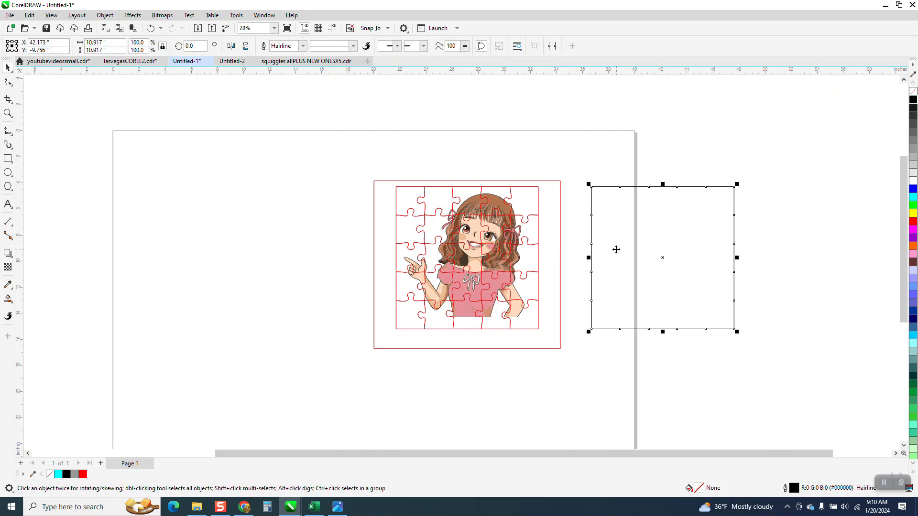
{"action": "key", "text": "Left"}
{"action": "key", "text": "Left"}
{"action": "key", "text": "Left"}
{"action": "key", "text": "Left"}
{"action": "key", "text": "Left"}
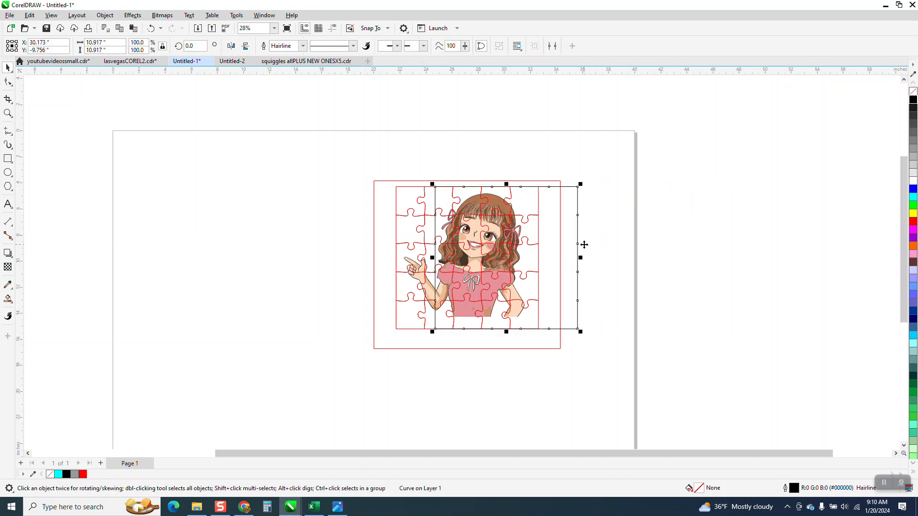
Delete the large red rectangle surrounding the puzzle
{"action": "left_click", "coordinate": [560, 218]}
{"action": "key", "text": "Delete"}
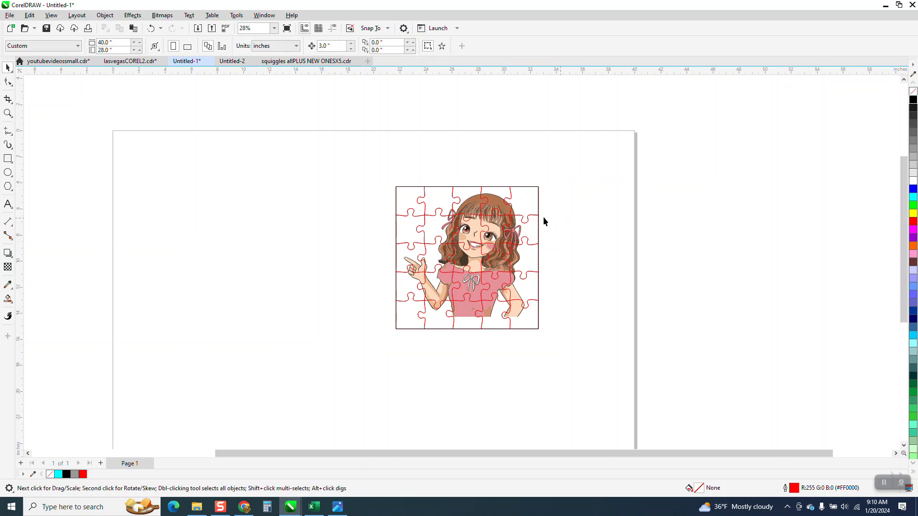
{"action": "left_click", "coordinate": [397, 235]}
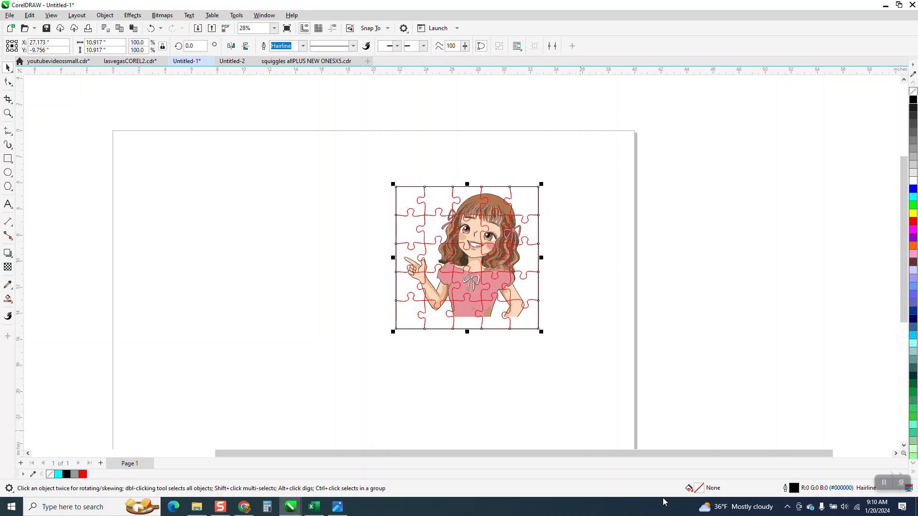
{"action": "left_click", "coordinate": [459, 111]}
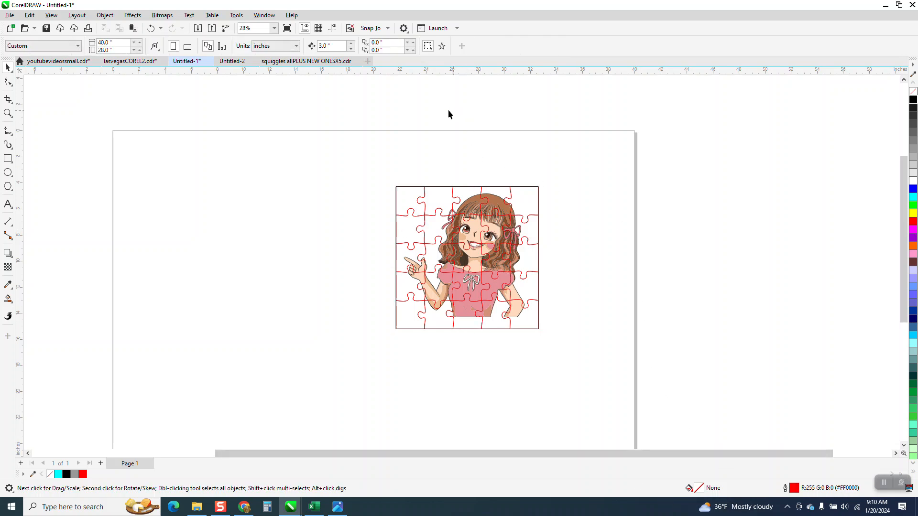
Set the nudge distance to 0.125 inches and shift the black square outline one nudge down and one left
{"action": "type", "text": ".125"}
{"action": "key", "text": "Return"}
{"action": "left_click", "coordinate": [396, 200]}
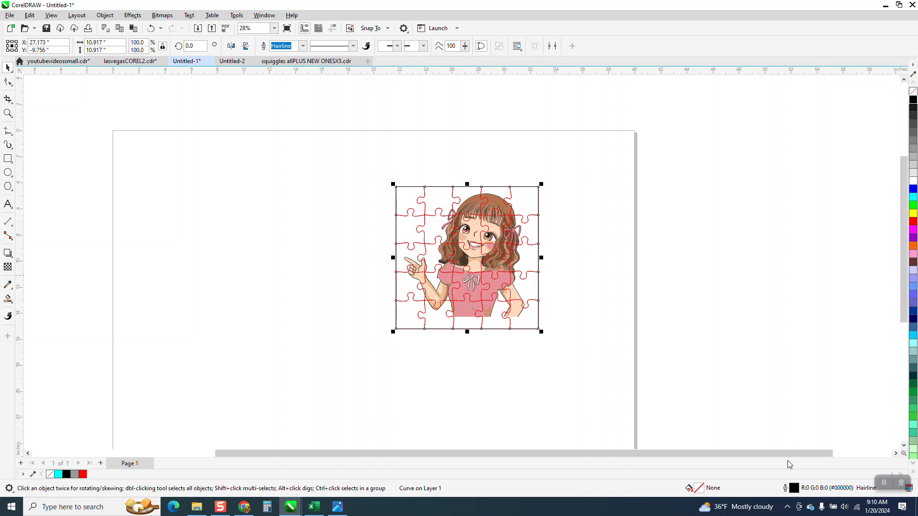
{"action": "key", "text": "Down"}
{"action": "key", "text": "Left"}
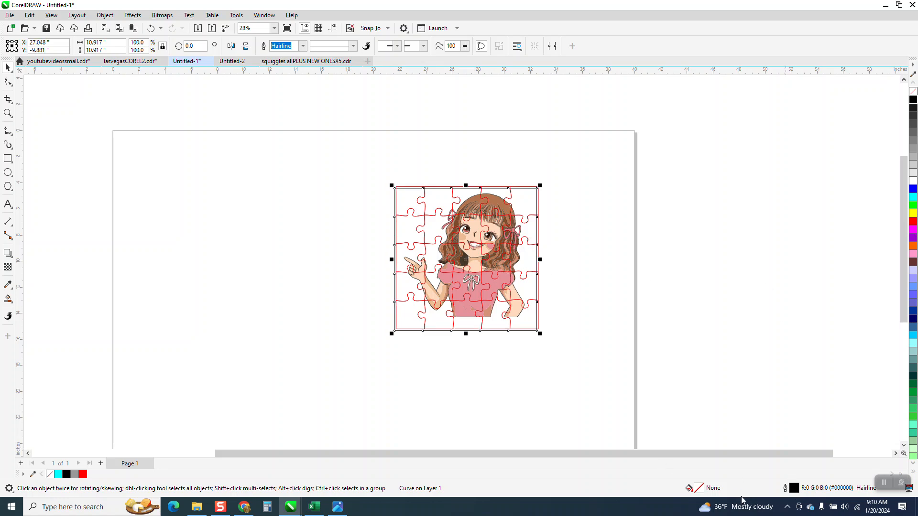
Smart Fill the thin strip between the offset black outline and the puzzle's left and bottom edges with grey
{"action": "left_click", "coordinate": [8, 114]}
{"action": "left_click_drag", "start_coordinate": [334, 160], "coordinate": [590, 361]}
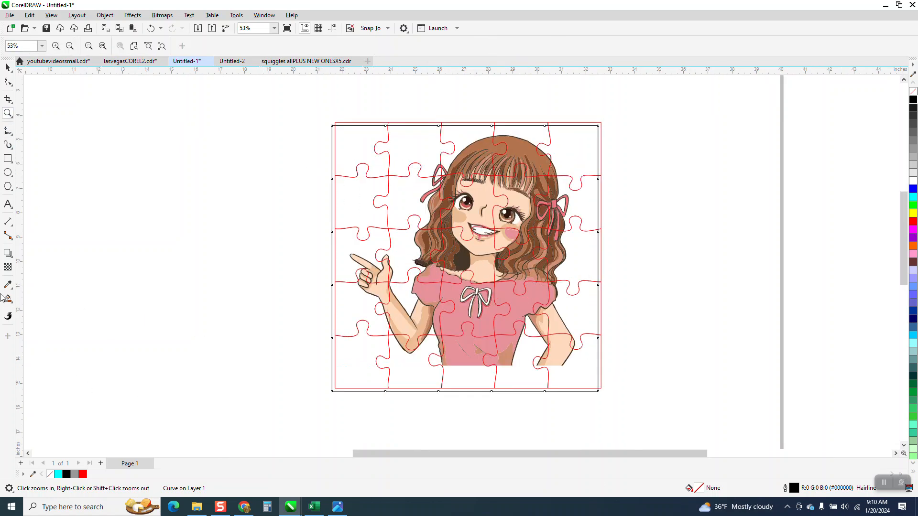
{"action": "left_click", "coordinate": [12, 305]}
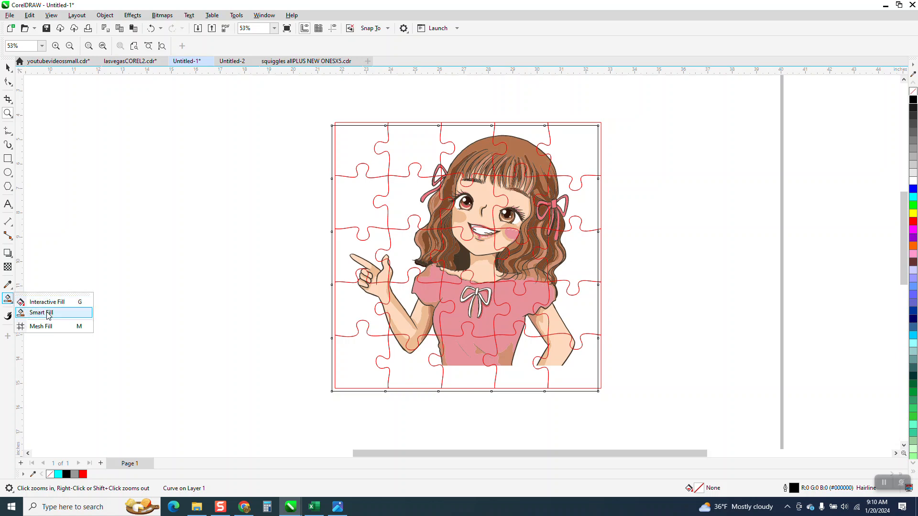
{"action": "left_click", "coordinate": [43, 313]}
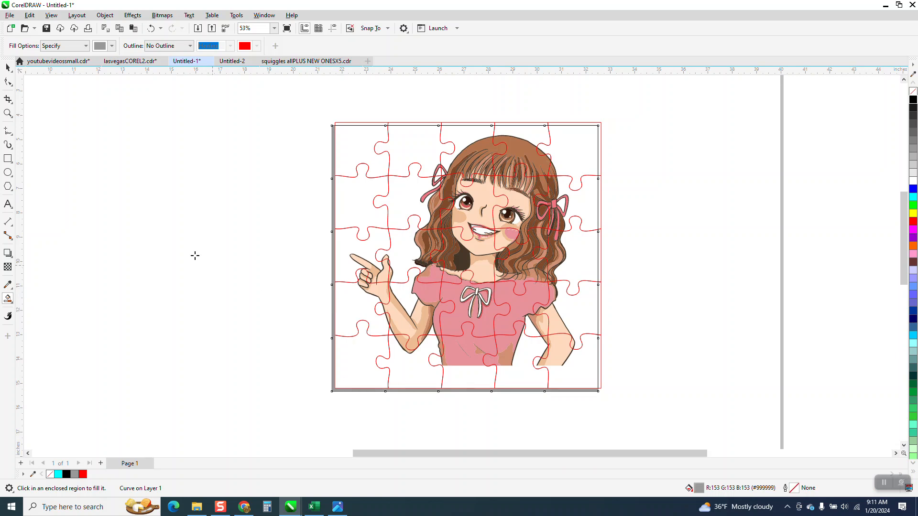
{"action": "left_click", "coordinate": [7, 67]}
{"action": "left_click", "coordinate": [673, 165]}
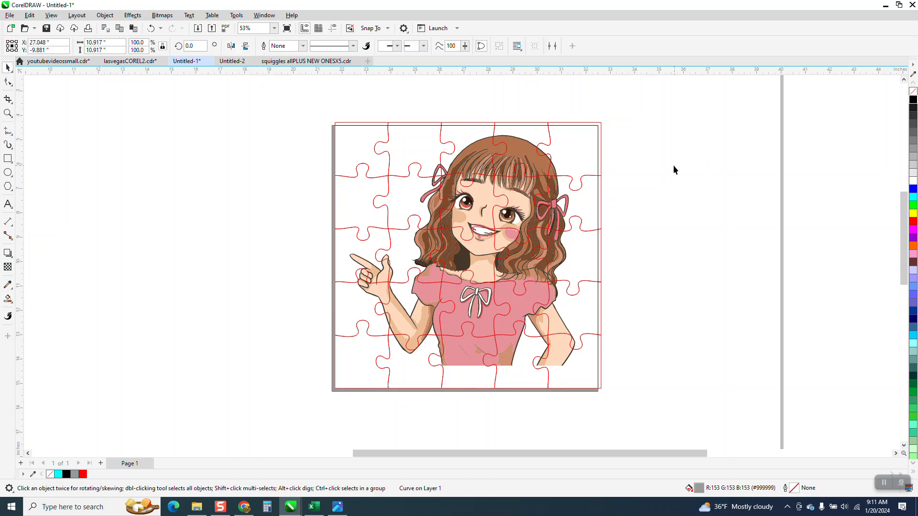
{"action": "left_click", "coordinate": [601, 156]}
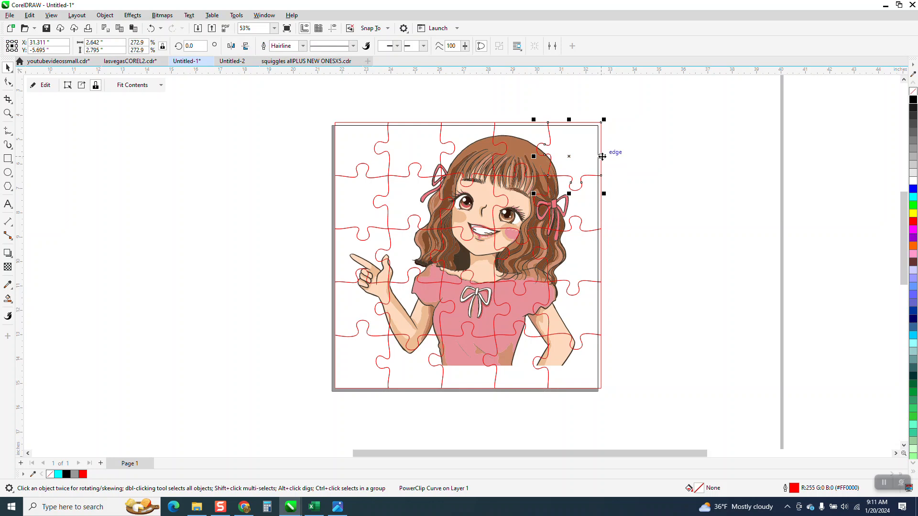
{"action": "key", "text": "Delete"}
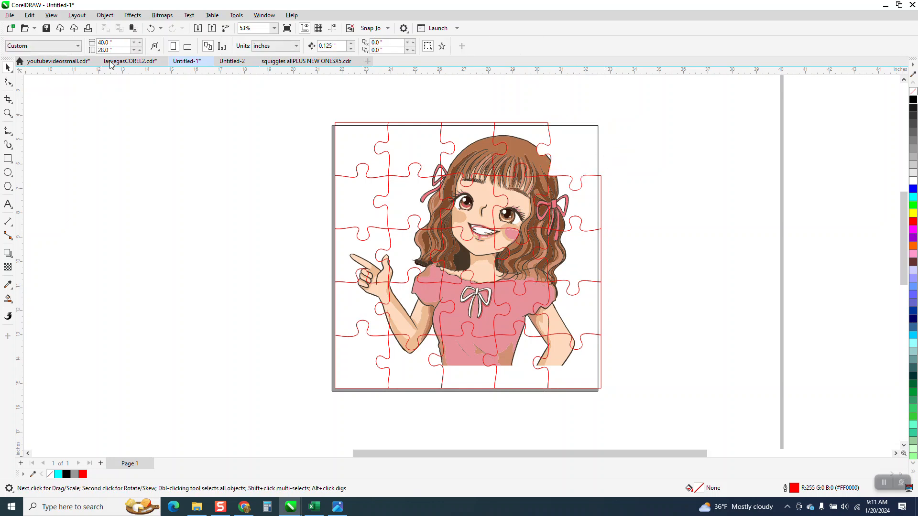
{"action": "left_click", "coordinate": [151, 28]}
Delete the offset black square outline, keeping the puzzle pieces and the grey shadow strip
{"action": "left_click", "coordinate": [611, 114]}
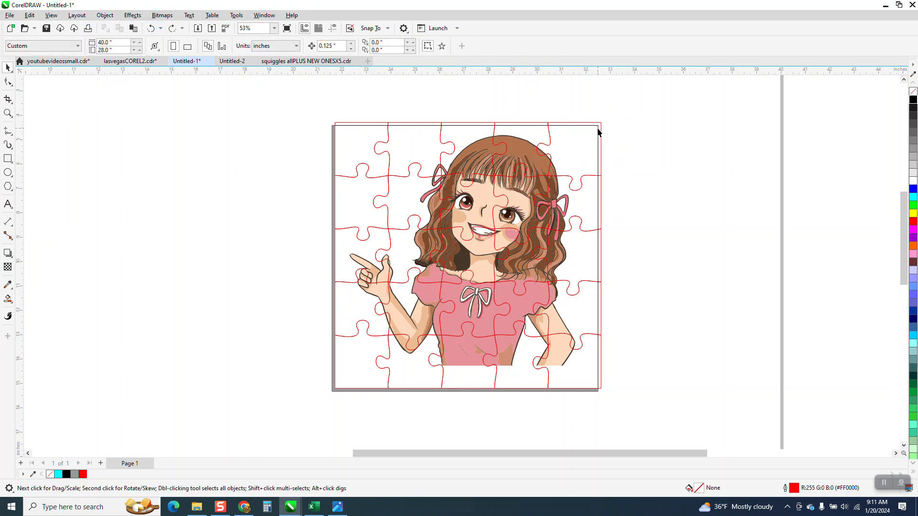
{"action": "left_click", "coordinate": [598, 128]}
{"action": "left_click", "coordinate": [601, 136]}
{"action": "left_click", "coordinate": [600, 137]}
{"action": "left_click", "coordinate": [603, 135]}
{"action": "left_click", "coordinate": [601, 137]}
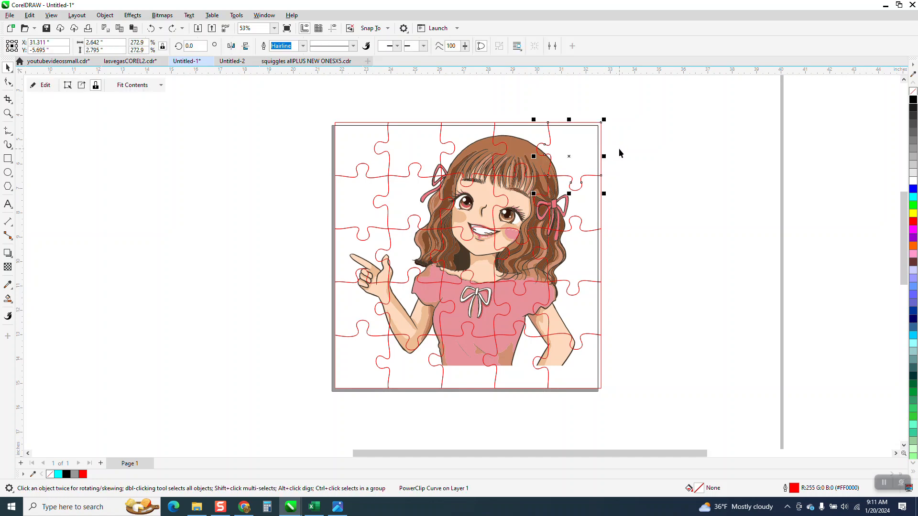
{"action": "left_click", "coordinate": [599, 138]}
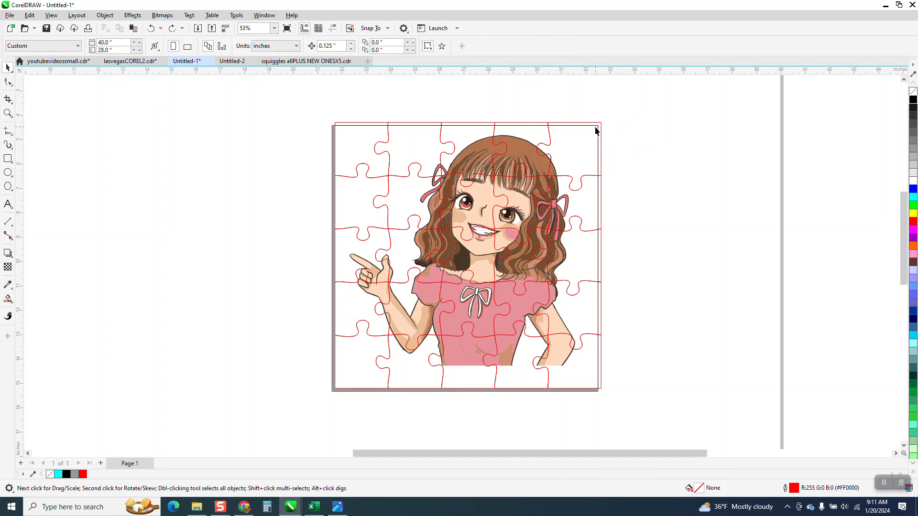
{"action": "left_click", "coordinate": [595, 126]}
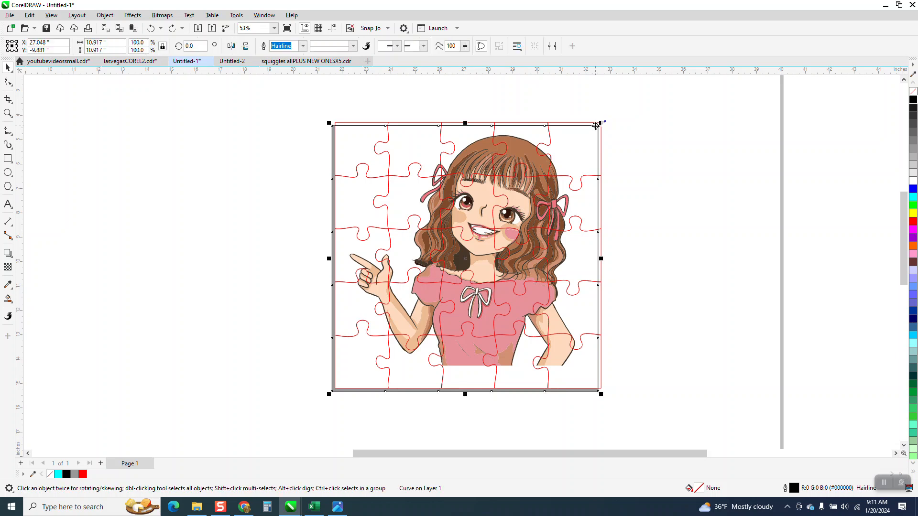
{"action": "left_click", "coordinate": [596, 126]}
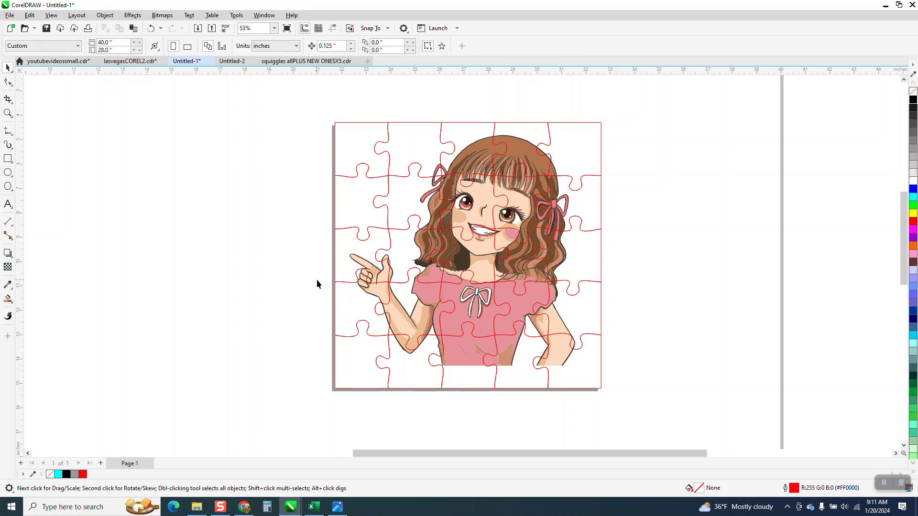
Set the nudge distance to 3 inches and shift the four upper-right puzzle pieces two nudges right
{"action": "scroll", "coordinate": [284, 258], "scroll_direction": "down", "scroll_amount": 1}
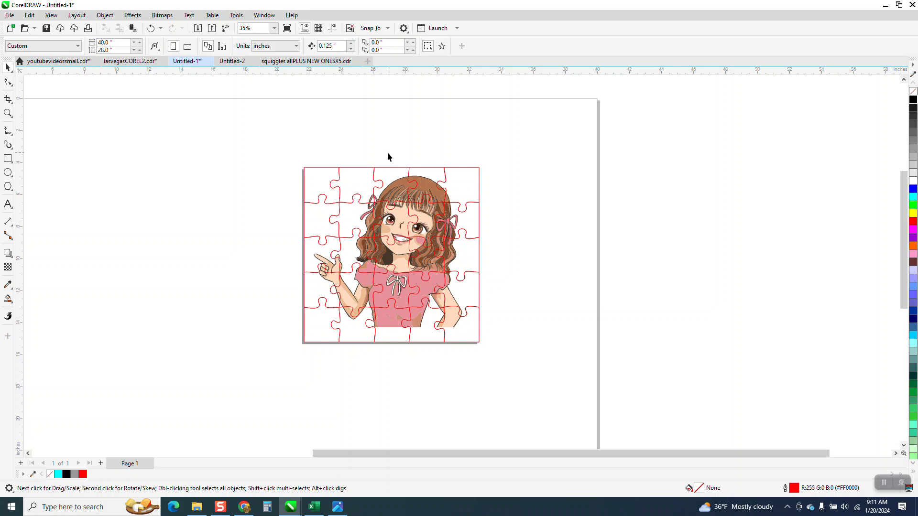
{"action": "left_click_drag", "start_coordinate": [386, 152], "coordinate": [486, 254]}
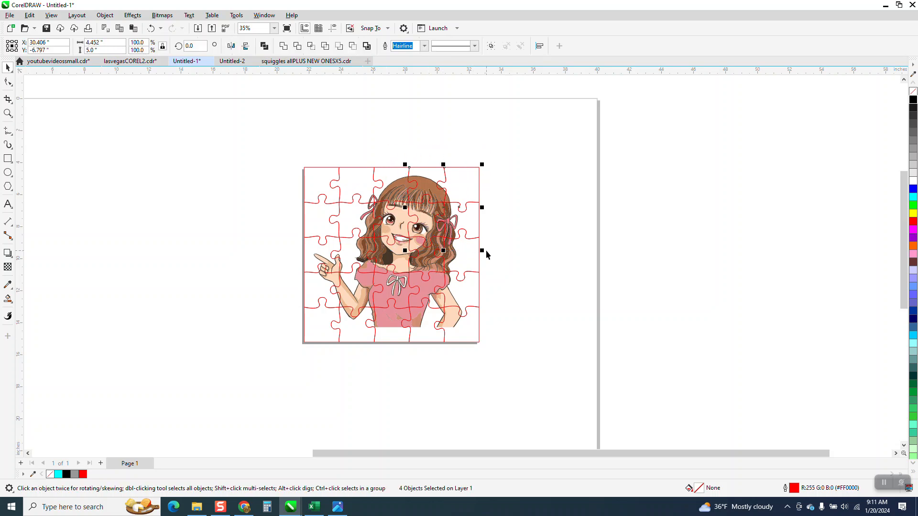
{"action": "left_click", "coordinate": [436, 104]}
{"action": "type", "text": "3"}
{"action": "left_click_drag", "start_coordinate": [405, 213], "coordinate": [484, 252]}
{"action": "key", "text": "Right"}
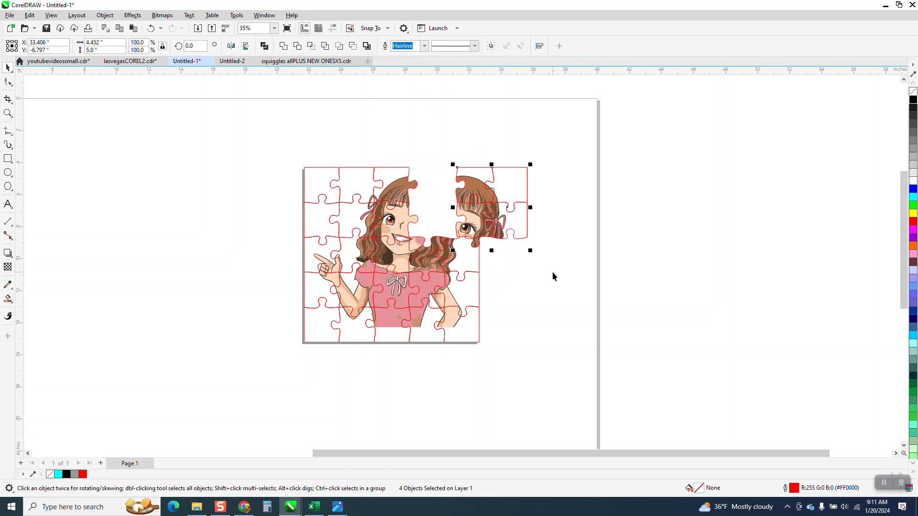
{"action": "key", "text": "Right"}
{"action": "left_click", "coordinate": [786, 261]}
Spread the detached pieces one nudge apart, moving the upper-left piece up, the lower-left piece down and the lower-right piece right
{"action": "left_click", "coordinate": [526, 183]}
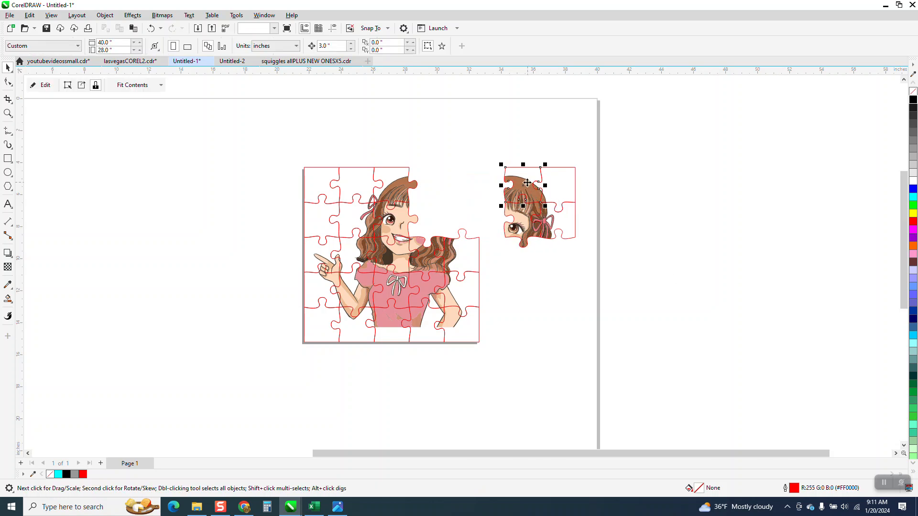
{"action": "key", "text": "Up"}
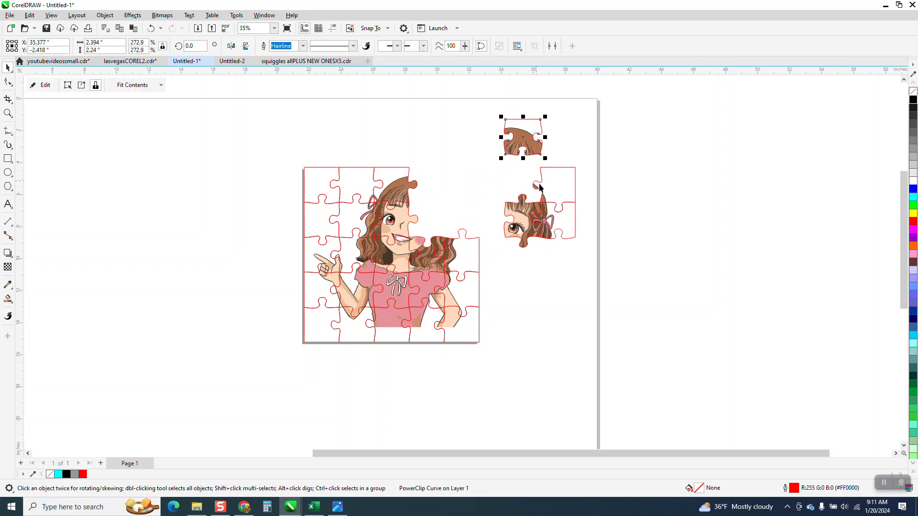
{"action": "left_click", "coordinate": [526, 220]}
{"action": "key", "text": "Down"}
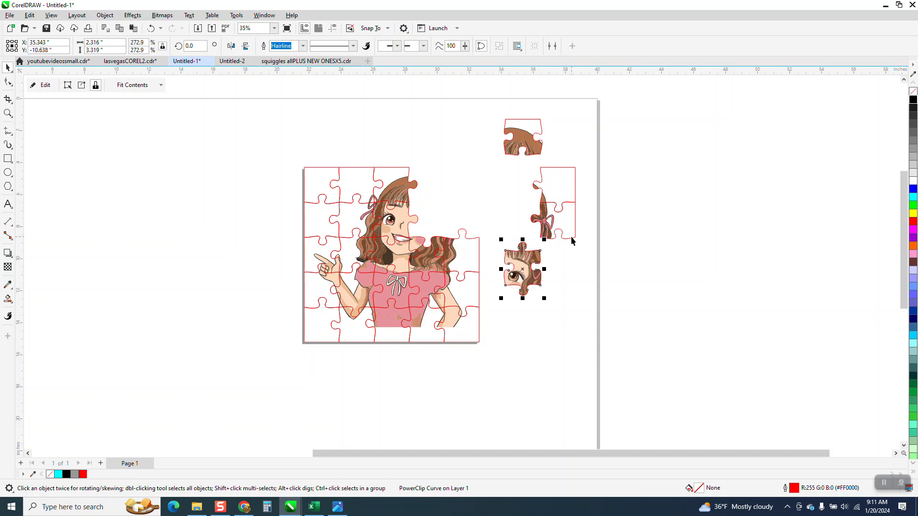
{"action": "left_click", "coordinate": [568, 226]}
{"action": "key", "text": "Right"}
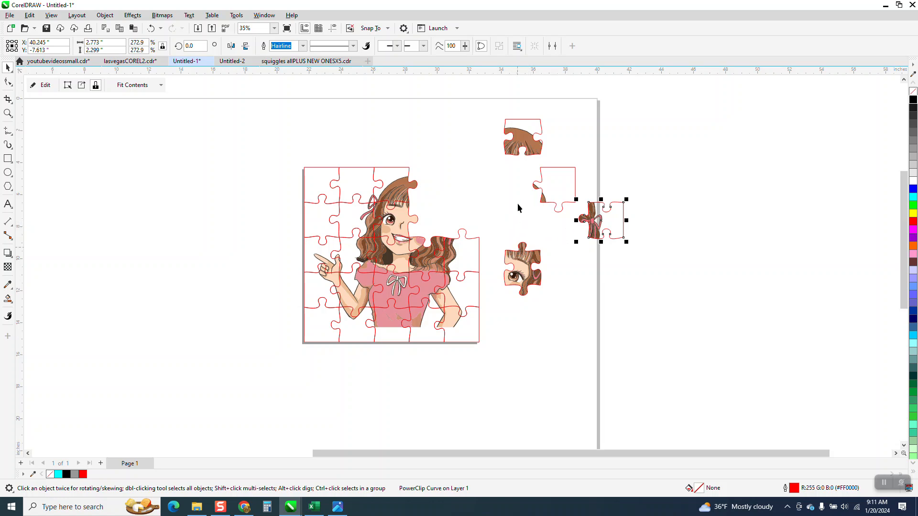
Draw a separate rectangle around each of the four detached puzzle pieces
{"action": "left_click", "coordinate": [7, 113]}
{"action": "left_click_drag", "start_coordinate": [479, 110], "coordinate": [693, 334]}
{"action": "left_click", "coordinate": [8, 159]}
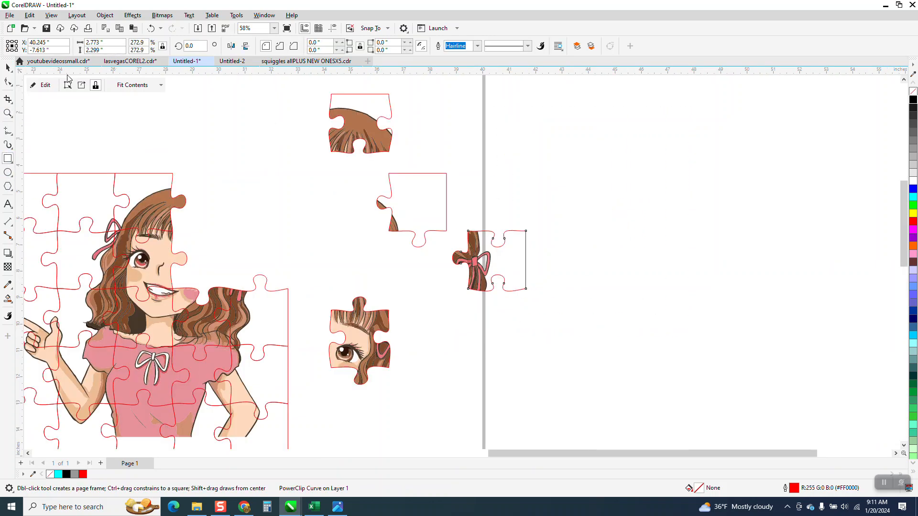
{"action": "left_click", "coordinate": [9, 69]}
{"action": "left_click", "coordinate": [237, 138]}
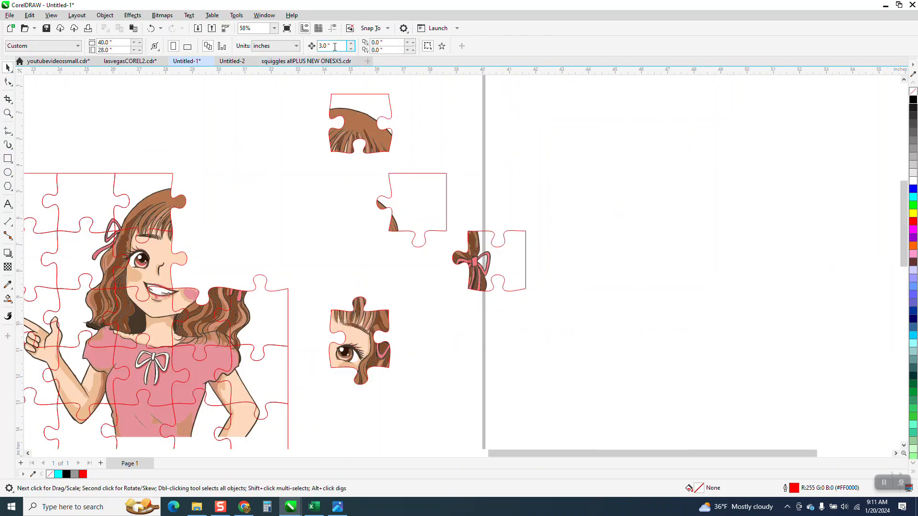
{"action": "key", "text": "BackSpace"}
{"action": "key", "text": "Return"}
{"action": "left_click", "coordinate": [8, 160]}
{"action": "mouse_move", "coordinate": [314, 84]}
{"action": "left_mouse_down"}
{"action": "mouse_move", "coordinate": [399, 165]}
{"action": "mouse_move", "coordinate": [391, 242]}
{"action": "mouse_move", "coordinate": [451, 249]}
{"action": "left_mouse_up"}
{"action": "left_click_drag", "start_coordinate": [545, 218], "coordinate": [450, 302]}
{"action": "mouse_move", "coordinate": [313, 286]}
{"action": "left_mouse_down"}
{"action": "mouse_move", "coordinate": [380, 384]}
{"action": "mouse_move", "coordinate": [421, 411]}
{"action": "left_mouse_up"}
{"action": "left_click", "coordinate": [7, 67]}
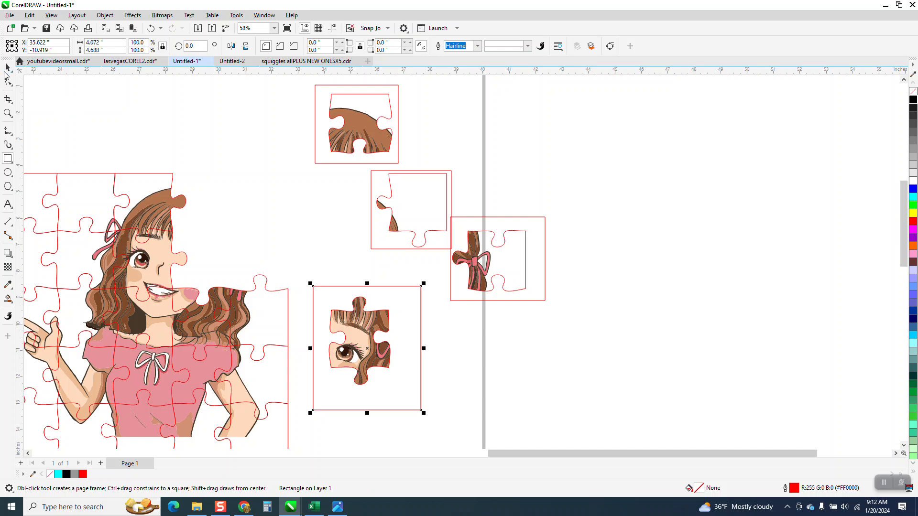
With a 3-inch nudge distance, Smart Fill the area around the topmost detached piece with grey and shift the grey frame two nudges right
{"action": "left_click", "coordinate": [449, 103]}
{"action": "double_click", "coordinate": [332, 45]}
{"action": "type", "text": "3"}
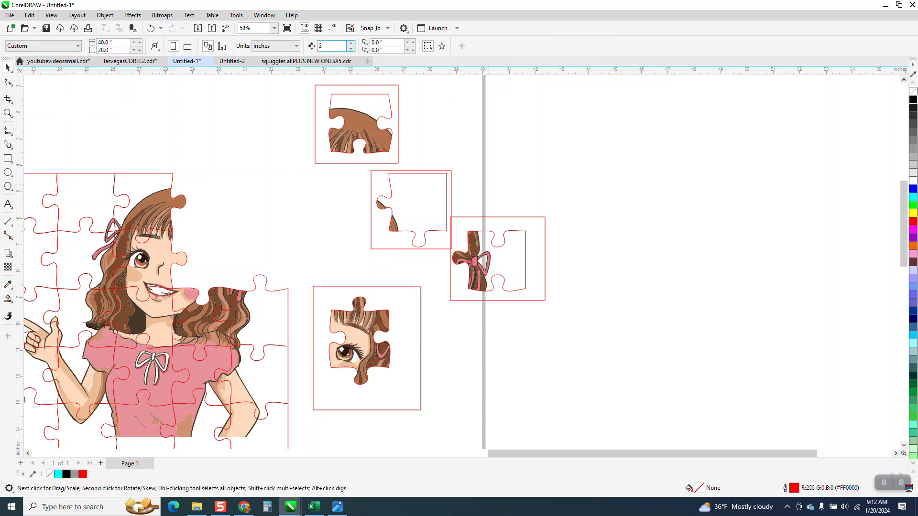
{"action": "left_click", "coordinate": [7, 299]}
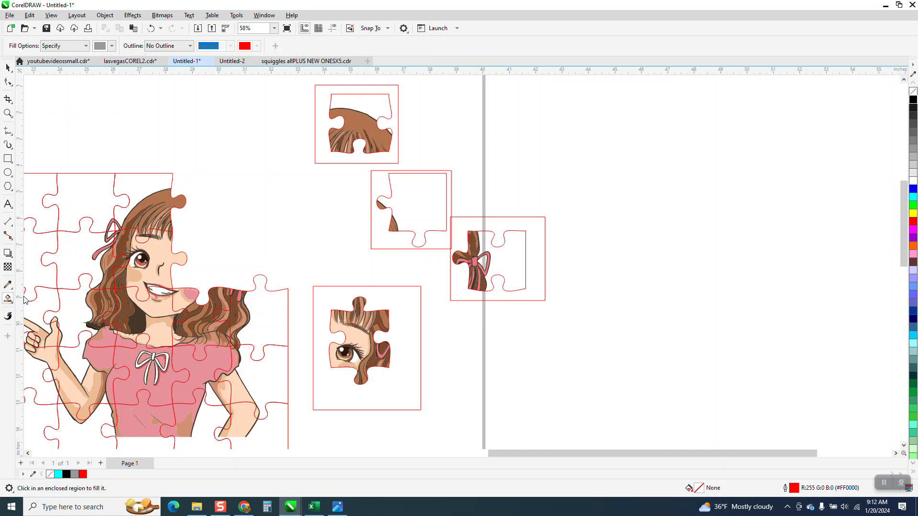
{"action": "left_click", "coordinate": [397, 123]}
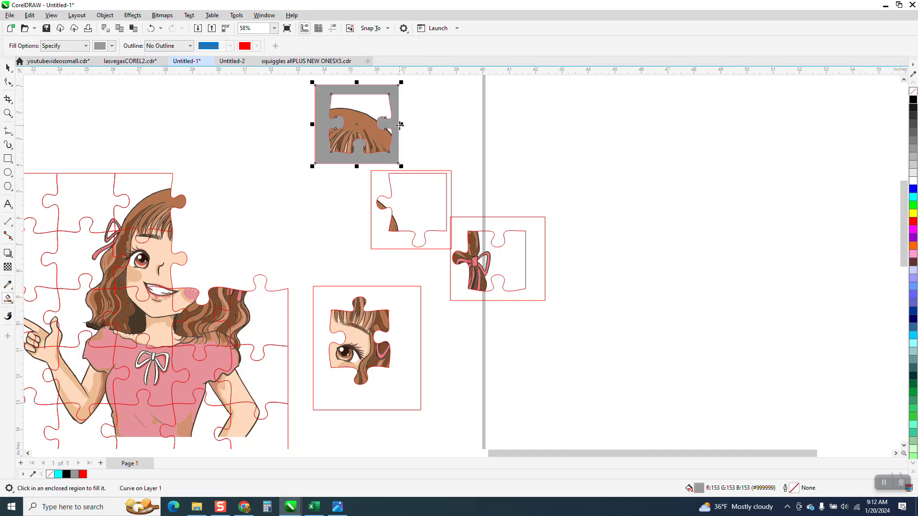
{"action": "key", "text": "Right"}
{"action": "key", "text": "Right"}
Smart Fill grey frames around the ribbon piece and the corner piece, shifting them two and five nudges right respectively
{"action": "left_click", "coordinate": [536, 221]}
{"action": "key", "text": "Right"}
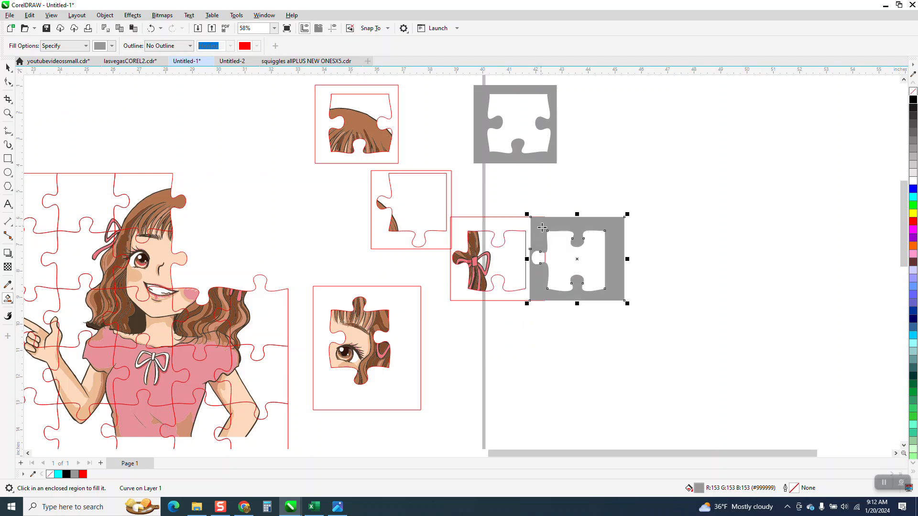
{"action": "key", "text": "Right"}
{"action": "left_click", "coordinate": [384, 187]}
{"action": "key", "text": "Right"}
{"action": "key", "text": "Right"}
{"action": "key", "text": "Right"}
{"action": "key", "text": "Right"}
{"action": "key", "text": "Right"}
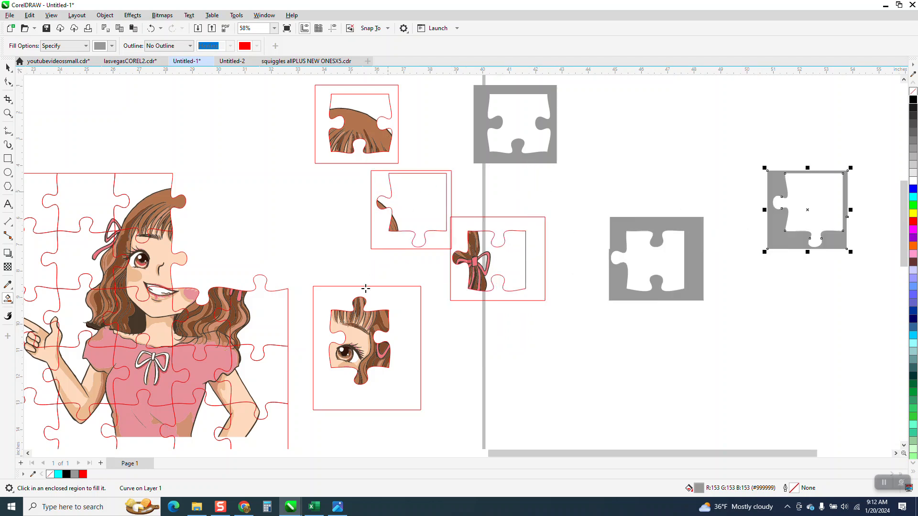
Smart Fill the area around the eye piece with grey and shift the grey frame five nudges right
{"action": "left_click", "coordinate": [411, 321]}
{"action": "key", "text": "Right"}
{"action": "key", "text": "Right"}
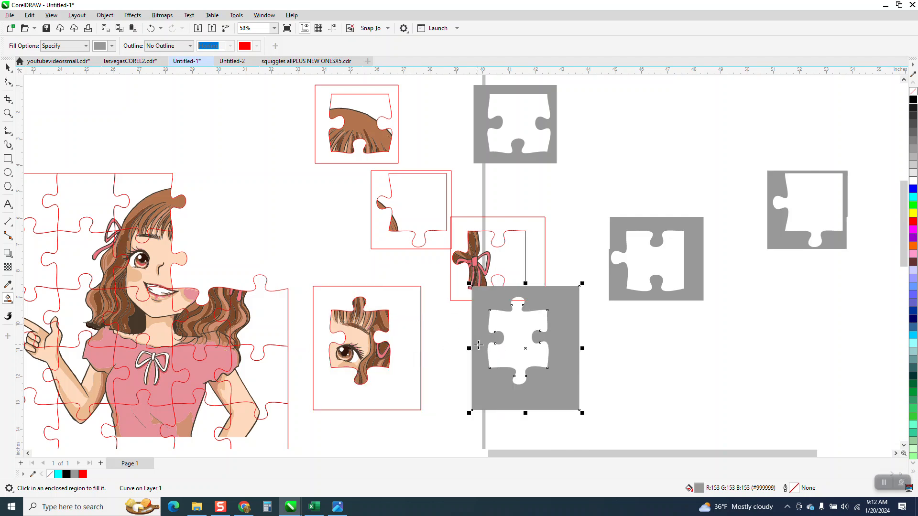
{"action": "key", "text": "Right"}
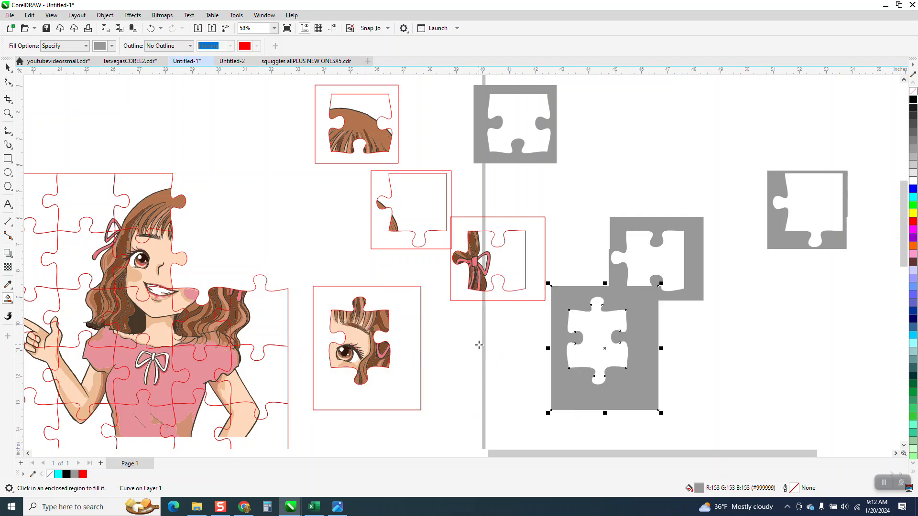
{"action": "left_click", "coordinate": [6, 67]}
{"action": "key", "text": "Right"}
{"action": "key", "text": "Right"}
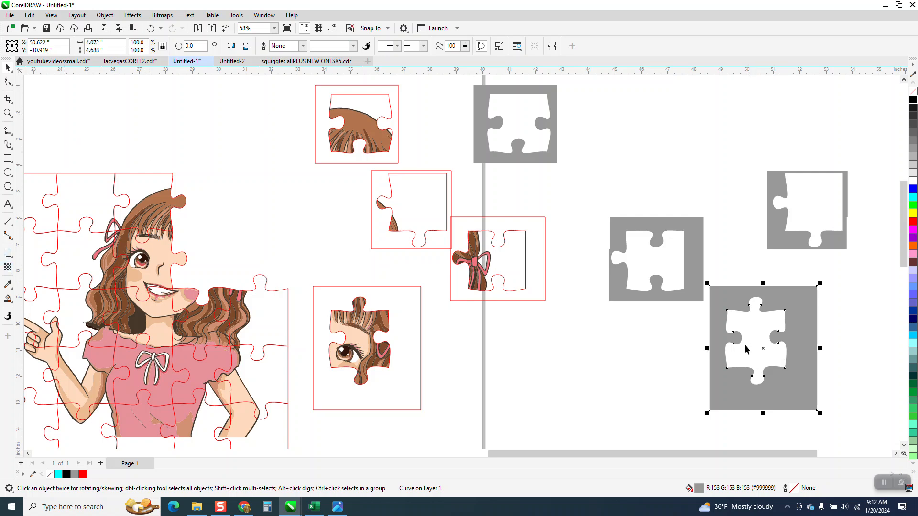
Change the Smart Fill colour to blue, fill the topmost frame's piece-shaped hole and move the blue shape right, clear of its frame
{"action": "left_click", "coordinate": [7, 298]}
{"action": "left_click", "coordinate": [112, 47]}
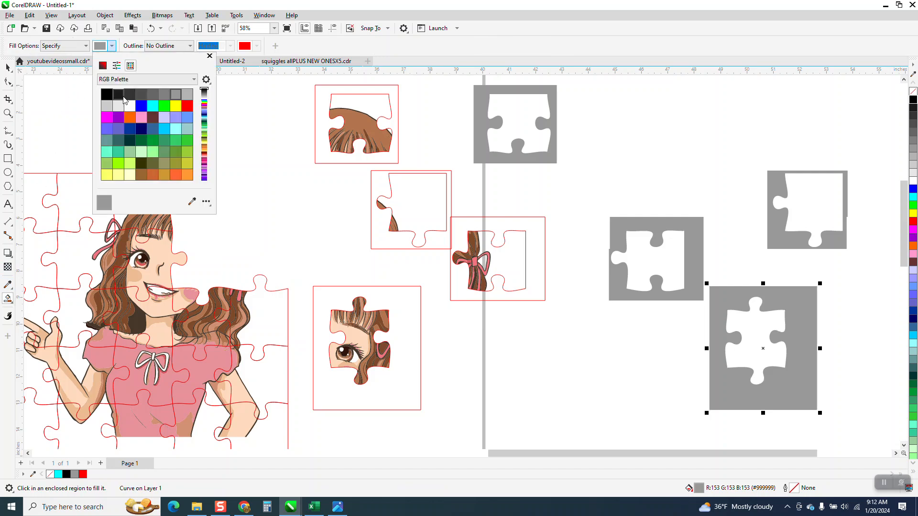
{"action": "left_click", "coordinate": [141, 106]}
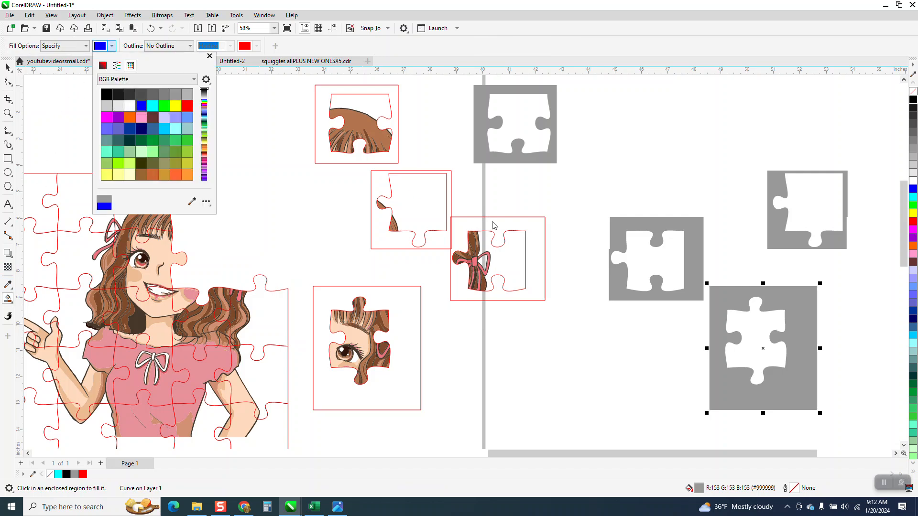
{"action": "left_click", "coordinate": [519, 126]}
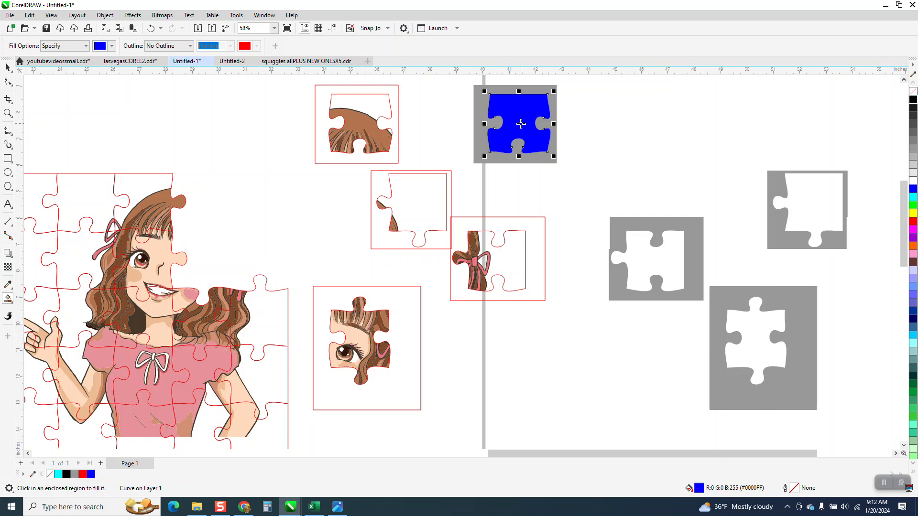
{"action": "left_click_drag", "start_coordinate": [519, 125], "coordinate": [598, 126]}
Smart Fill the other three frame holes with blue, shifting the ribbon shape down, the corner shape up and the eye-piece shape right
{"action": "left_click", "coordinate": [661, 253]}
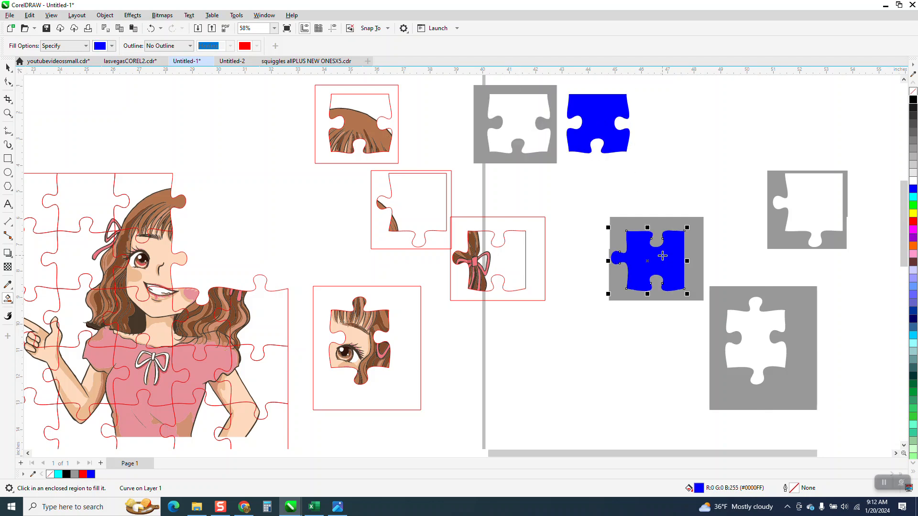
{"action": "key", "text": "shift+Down"}
{"action": "left_click", "coordinate": [811, 218]}
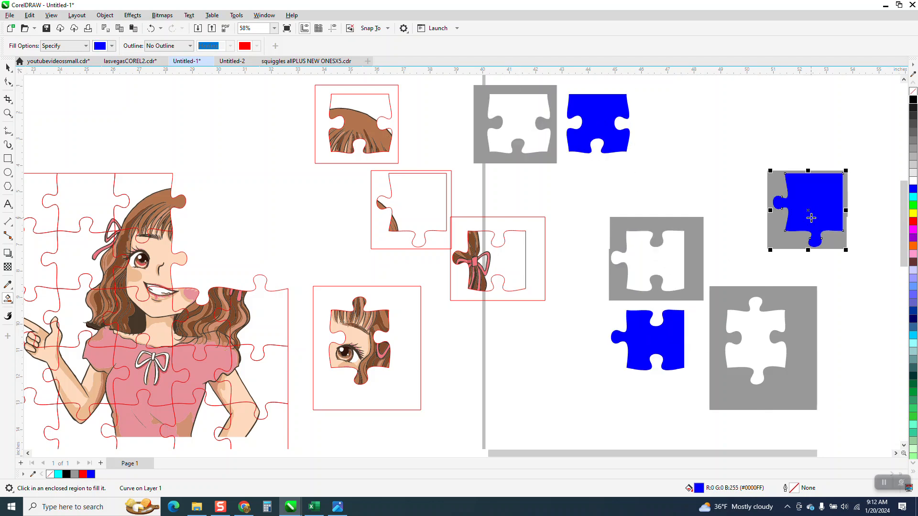
{"action": "key", "text": "shift+Up"}
{"action": "left_click", "coordinate": [770, 331]}
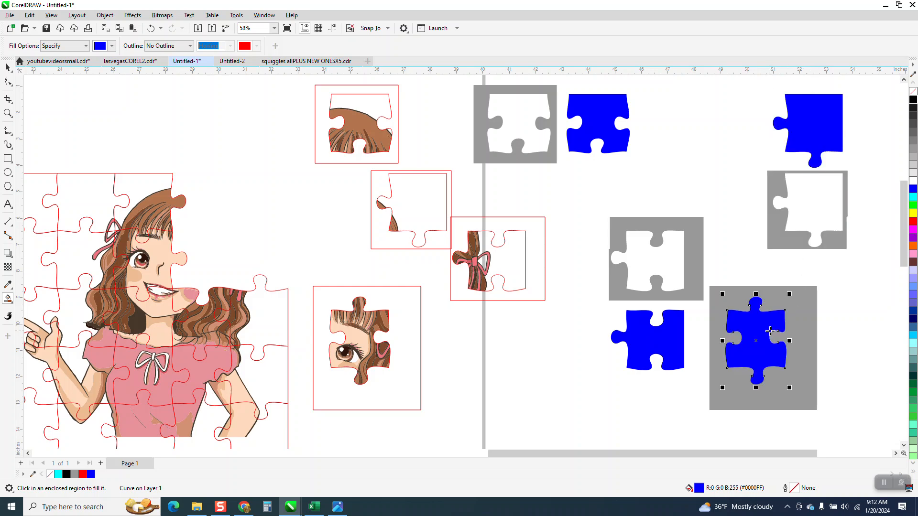
{"action": "key", "text": "shift+Right"}
{"action": "key", "text": "shift+Right"}
{"action": "scroll", "coordinate": [577, 256], "scroll_direction": "down", "scroll_amount": 1}
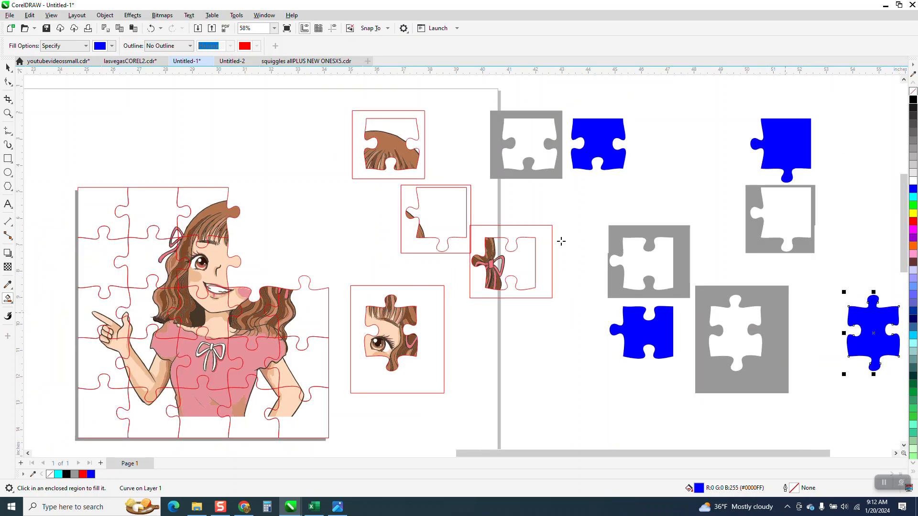
Delete the four grey frames, keeping the blue puzzle-piece shapes
{"action": "left_click", "coordinate": [8, 67]}
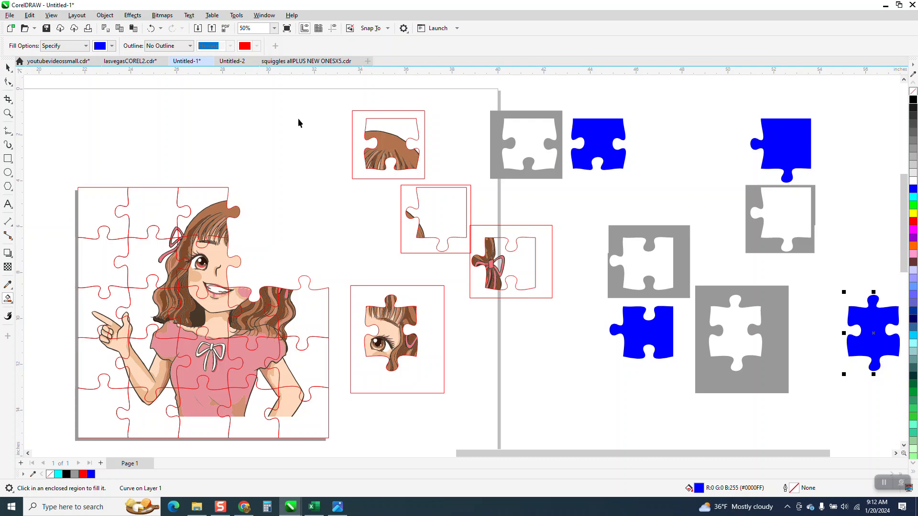
{"action": "left_click", "coordinate": [507, 154]}
{"action": "left_click", "coordinate": [508, 155]}
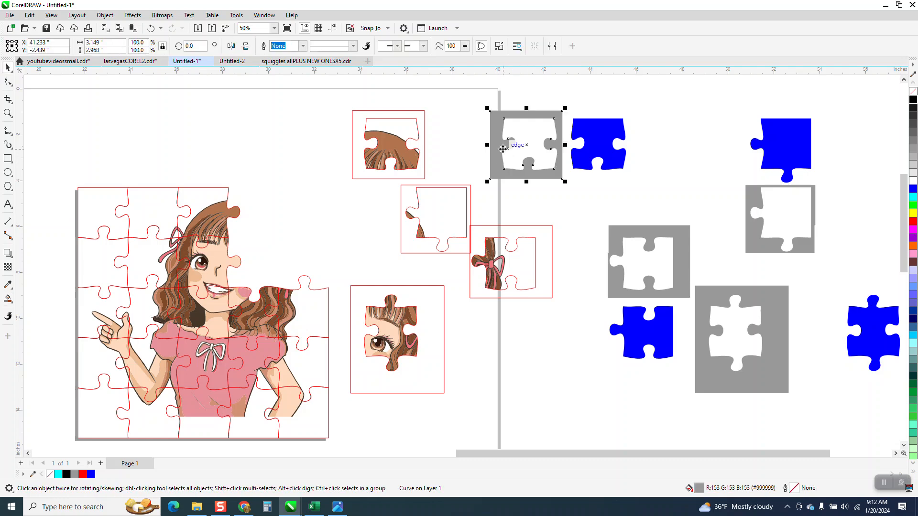
{"action": "key", "text": "Delete"}
{"action": "left_click", "coordinate": [650, 228]}
{"action": "key", "text": "Delete"}
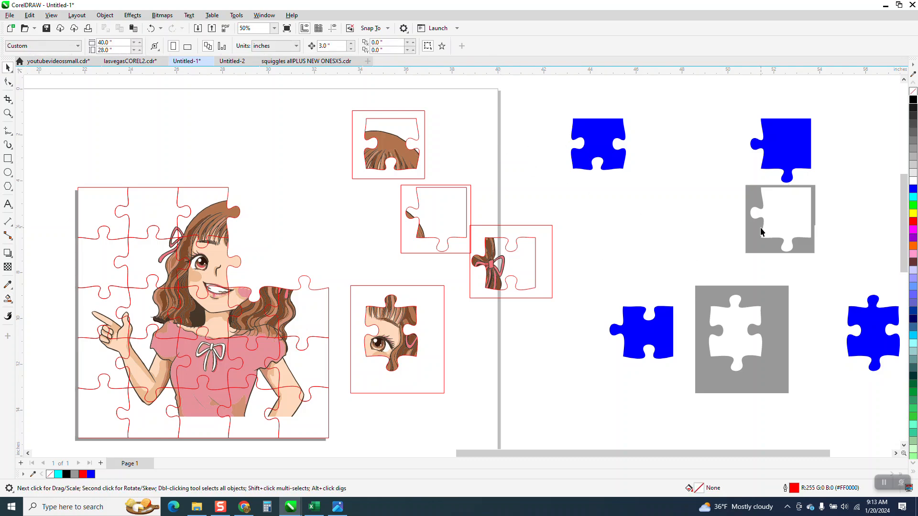
{"action": "left_click", "coordinate": [761, 230]}
{"action": "key", "text": "Delete"}
{"action": "left_click", "coordinate": [770, 295]}
{"action": "key", "text": "Delete"}
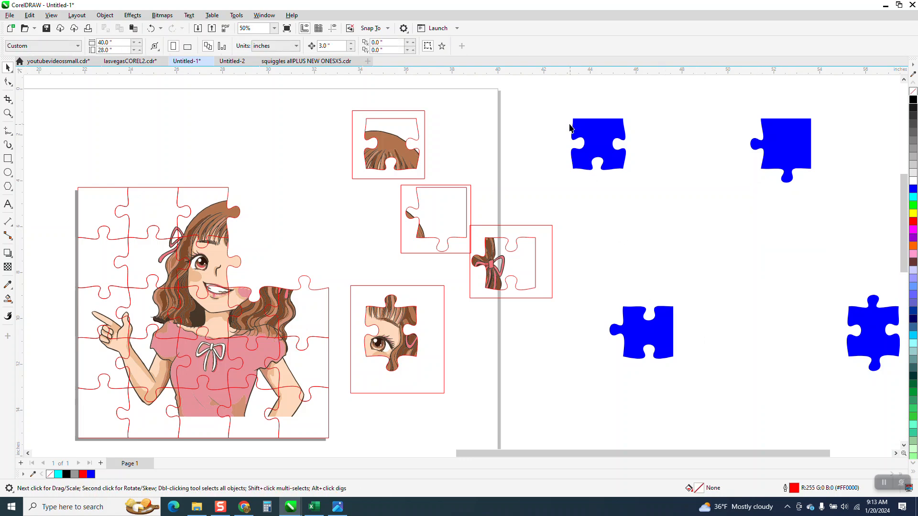
Remove the fill from all four blue puzzle-piece shapes and give them a black outline
{"action": "scroll", "coordinate": [564, 155], "scroll_direction": "down", "scroll_amount": 2}
{"action": "left_click_drag", "start_coordinate": [558, 118], "coordinate": [807, 334]}
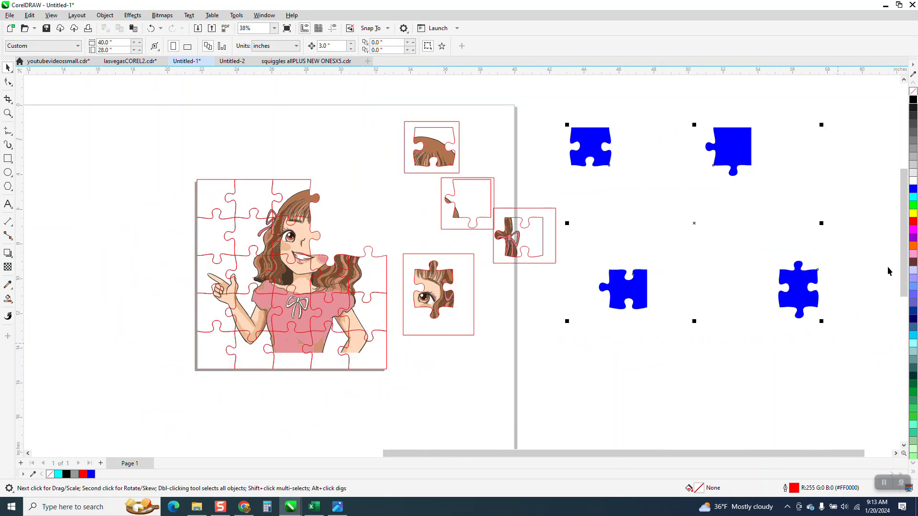
{"action": "left_click", "coordinate": [912, 92]}
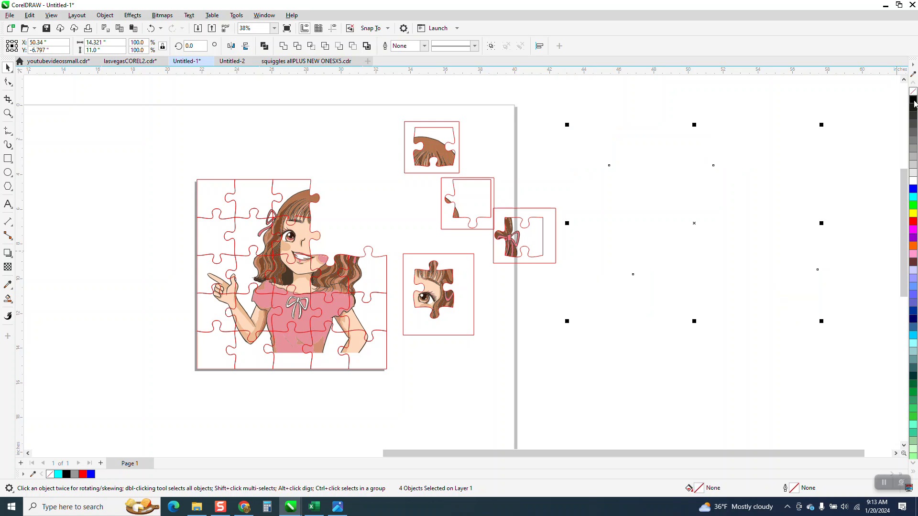
{"action": "right_click", "coordinate": [913, 100]}
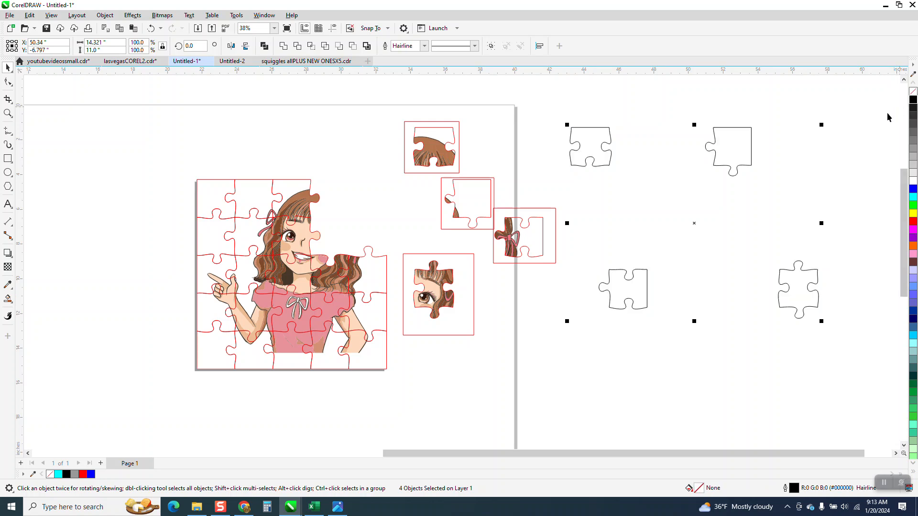
{"action": "left_click", "coordinate": [813, 176]}
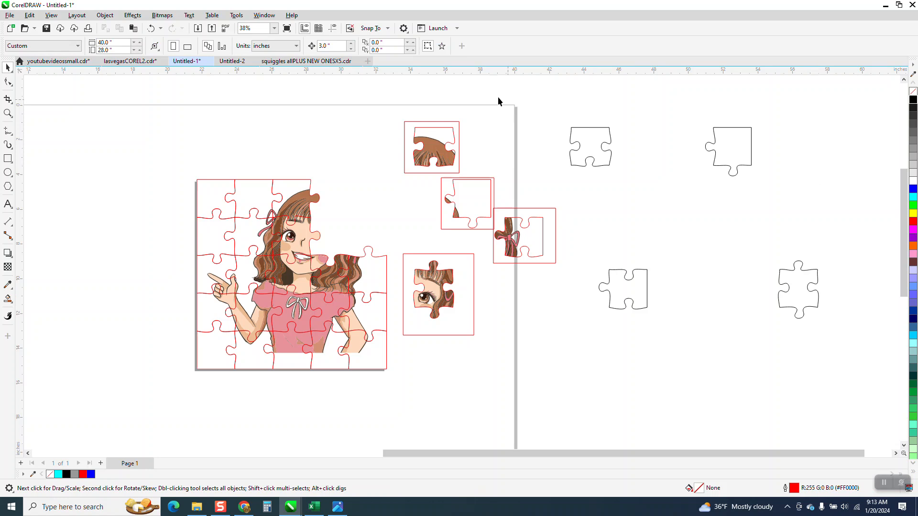
Delete the four red rectangles surrounding the detached picture pieces
{"action": "left_click", "coordinate": [447, 126]}
{"action": "key", "text": "Delete"}
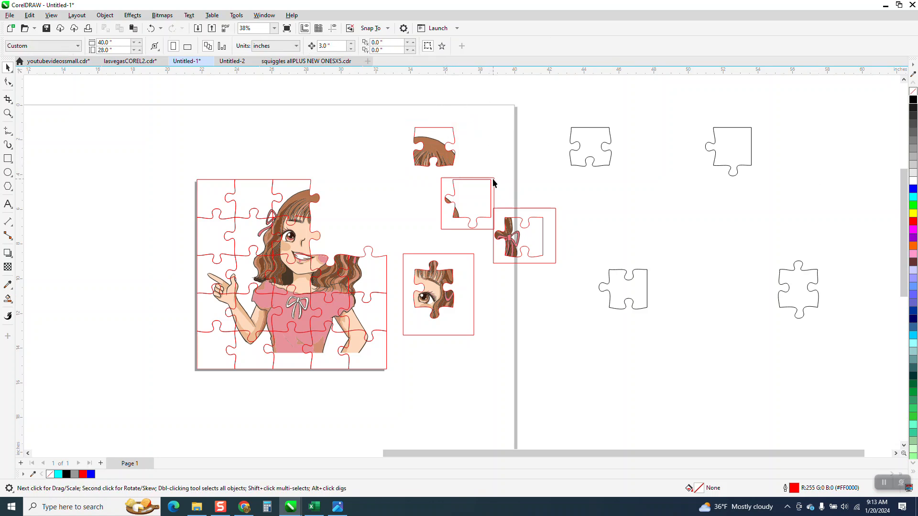
{"action": "left_click", "coordinate": [494, 184]}
{"action": "key", "text": "Delete"}
{"action": "left_click", "coordinate": [555, 213]}
{"action": "key", "text": "Delete"}
{"action": "left_click", "coordinate": [474, 279]}
{"action": "key", "text": "Delete"}
Move the hair-piece outline 9 inches left and the corner outline 3 inches down and 15 inches left onto their matching picture pieces
{"action": "left_click", "coordinate": [574, 151]}
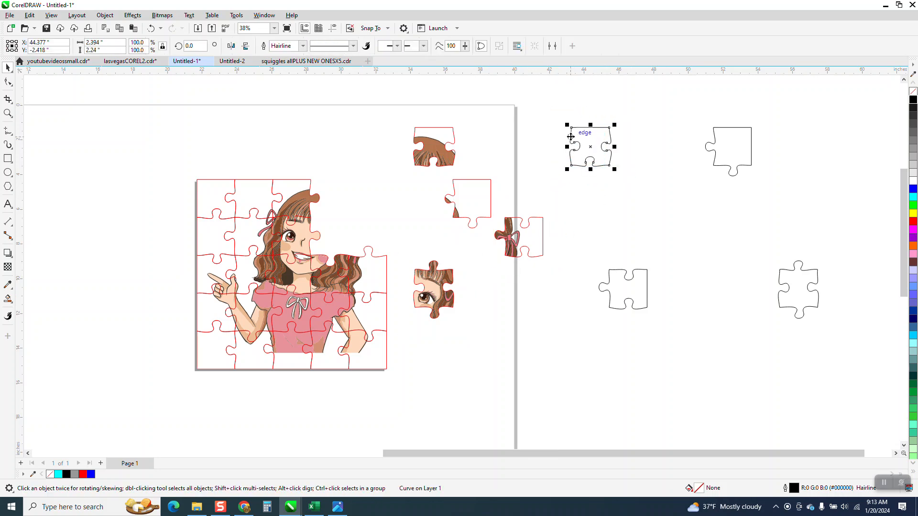
{"action": "key", "text": "Left"}
{"action": "key", "text": "Left"}
{"action": "key", "text": "Left"}
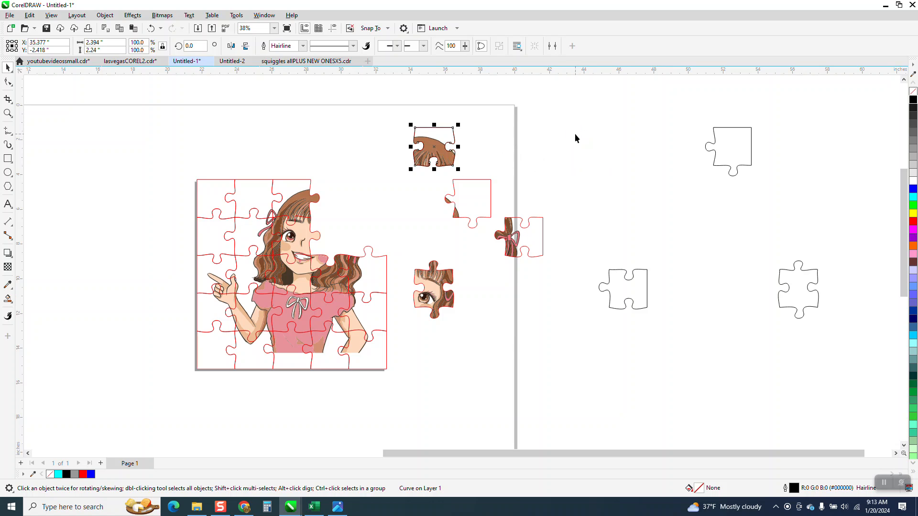
{"action": "left_click", "coordinate": [718, 142]}
{"action": "key", "text": "Down"}
{"action": "key", "text": "Left"}
{"action": "key", "text": "Left"}
{"action": "key", "text": "Left"}
{"action": "key", "text": "Left"}
{"action": "key", "text": "Left"}
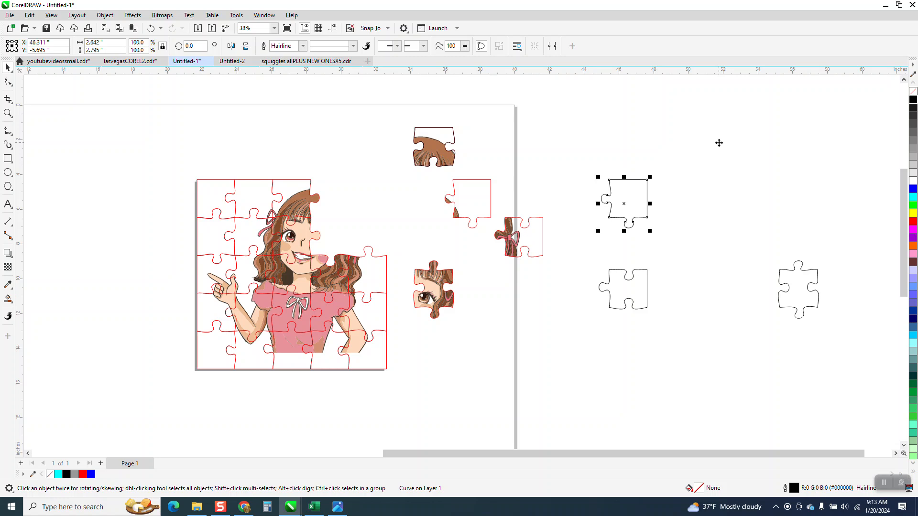
Move the ribbon outline 3 inches up and 6 inches left, and the eye-piece outline 21 inches left, onto their picture pieces
{"action": "left_click", "coordinate": [642, 276]}
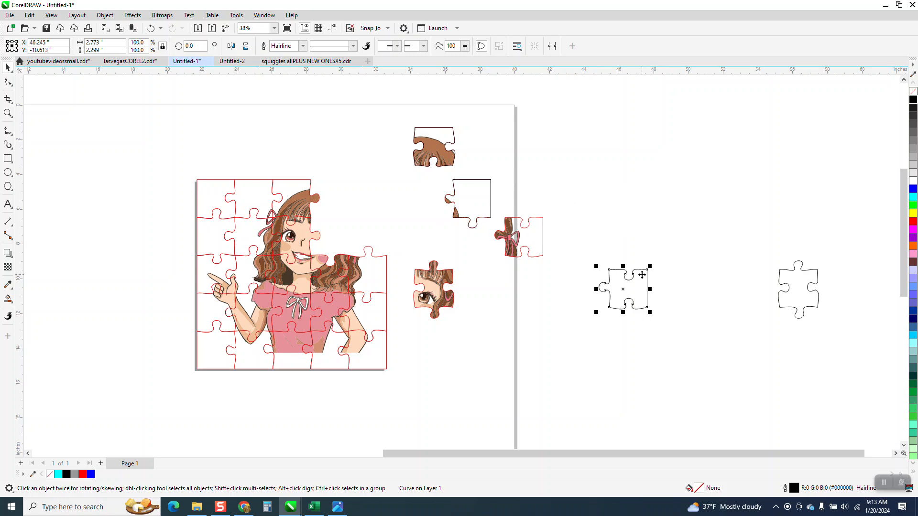
{"action": "key", "text": "Up"}
{"action": "key", "text": "Left"}
{"action": "key", "text": "Left"}
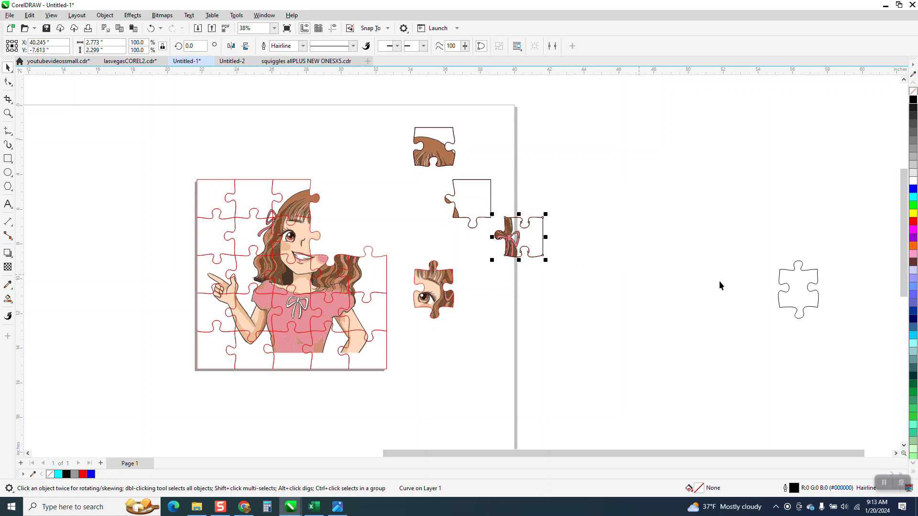
{"action": "left_click", "coordinate": [791, 287]}
{"action": "key", "text": "Left"}
{"action": "key", "text": "Left"}
{"action": "key", "text": "Left"}
{"action": "key", "text": "Left"}
{"action": "key", "text": "Left"}
{"action": "key", "text": "Left"}
{"action": "key", "text": "Left"}
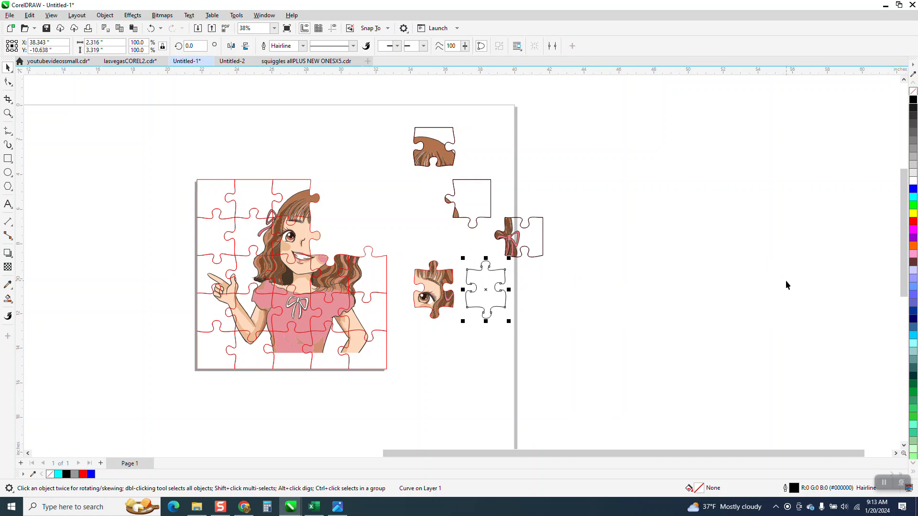
Set the nudge distance to 0.125 inches and offset the black hair-piece and corner outlines one nudge left and down
{"action": "left_click", "coordinate": [8, 113]}
{"action": "left_click_drag", "start_coordinate": [394, 112], "coordinate": [596, 357]}
{"action": "left_click", "coordinate": [8, 67]}
{"action": "left_click", "coordinate": [325, 46]}
{"action": "type", "text": "125 \""}
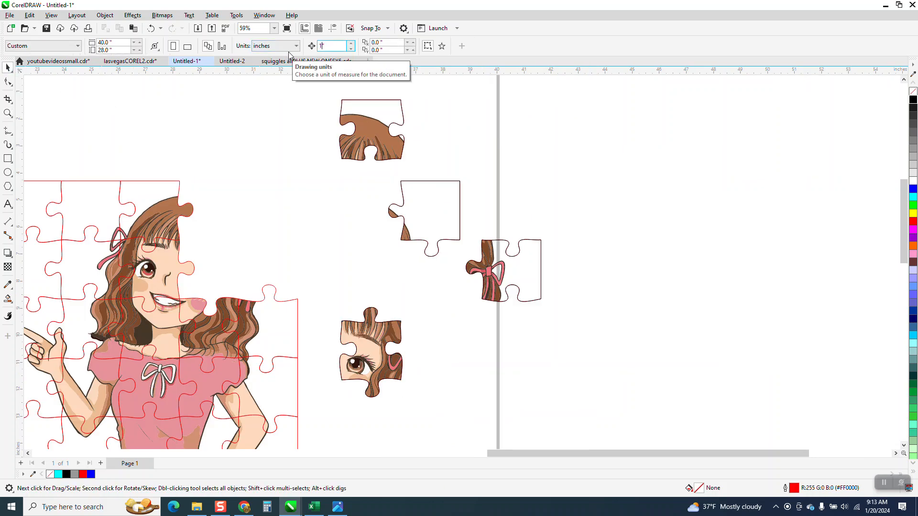
{"action": "left_click", "coordinate": [395, 104]}
{"action": "key", "text": "Left"}
{"action": "key", "text": "Down"}
{"action": "left_click", "coordinate": [460, 185]}
{"action": "key", "text": "Down"}
{"action": "key", "text": "Left"}
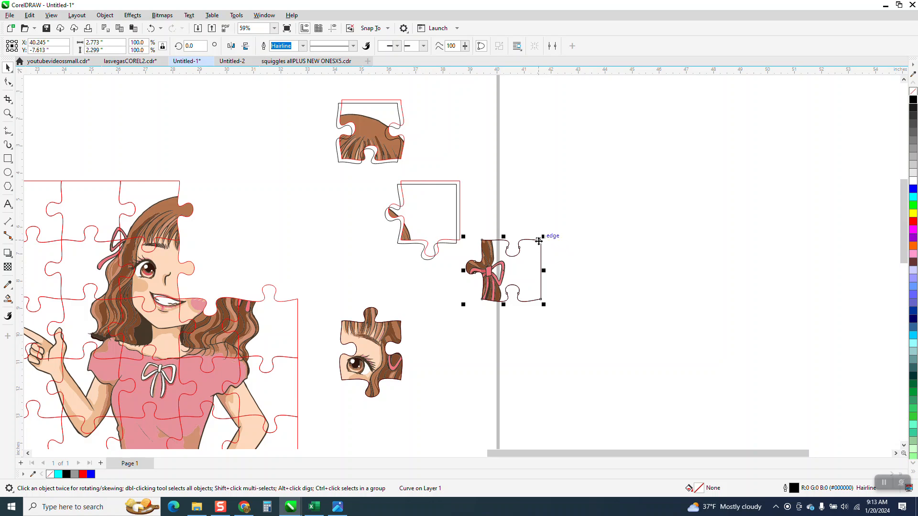
Offset the black ribbon and eye-piece outlines 0.125 inches left and down from their picture pieces
{"action": "left_click", "coordinate": [540, 242]}
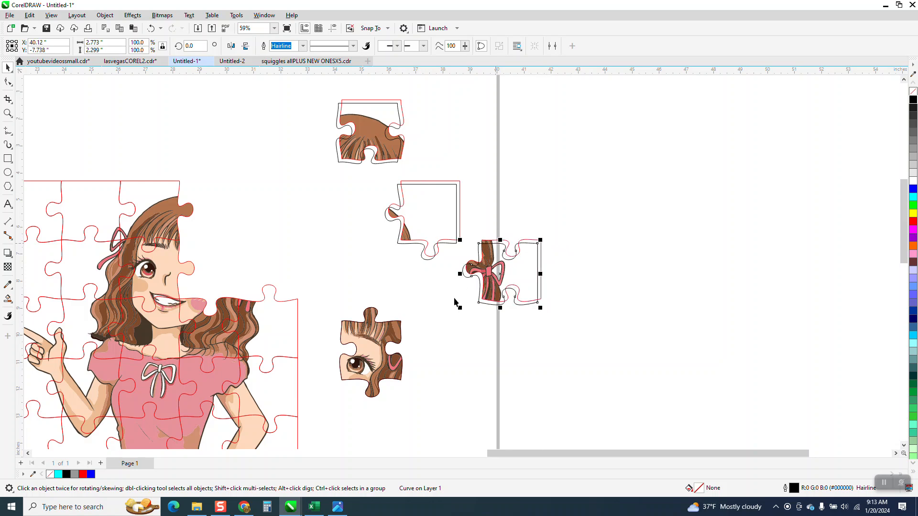
{"action": "left_click", "coordinate": [400, 328]}
{"action": "key", "text": "Down"}
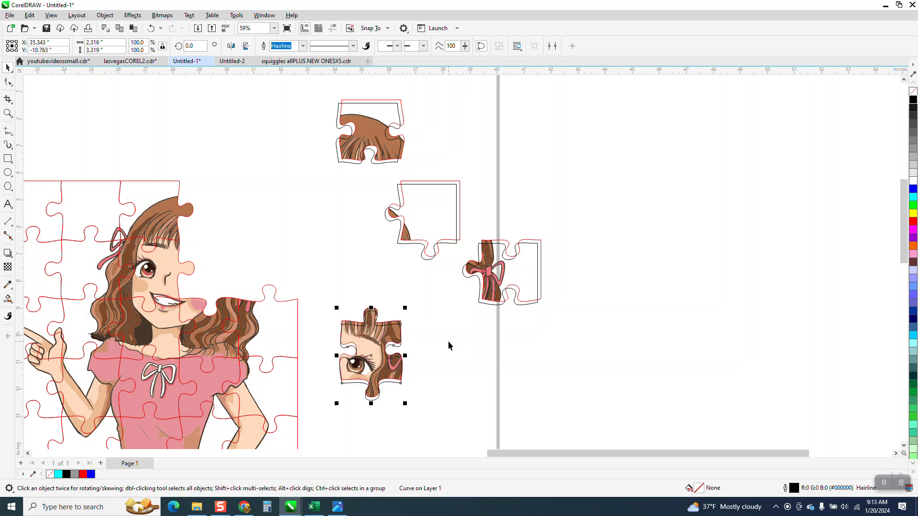
{"action": "key", "text": "Left"}
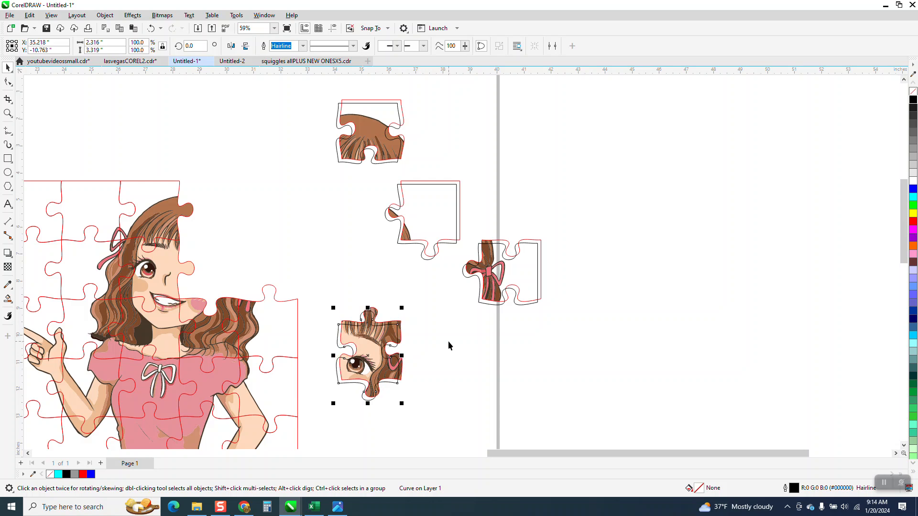
Set Smart Fill to grey #999999 and fill the offset gaps along the left and bottom edges of the hair piece
{"action": "left_click", "coordinate": [7, 114]}
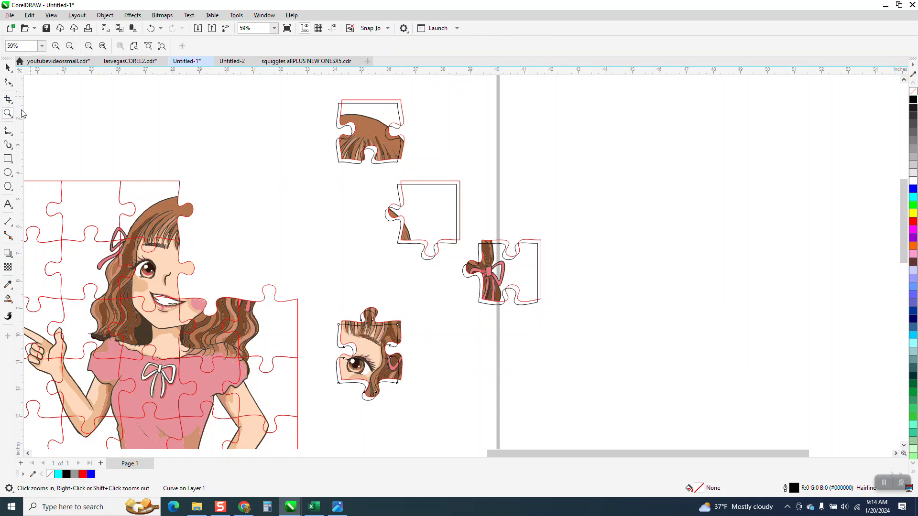
{"action": "left_click_drag", "start_coordinate": [316, 97], "coordinate": [588, 426]}
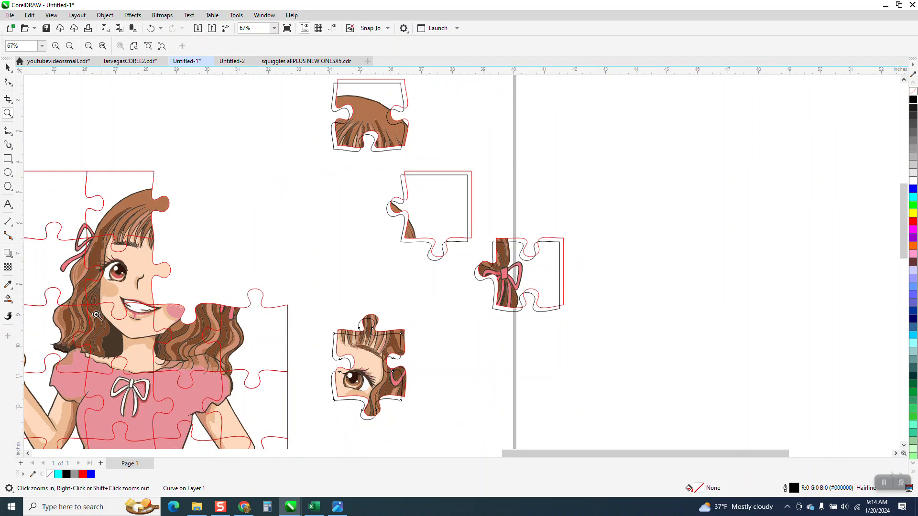
{"action": "left_click", "coordinate": [11, 302]}
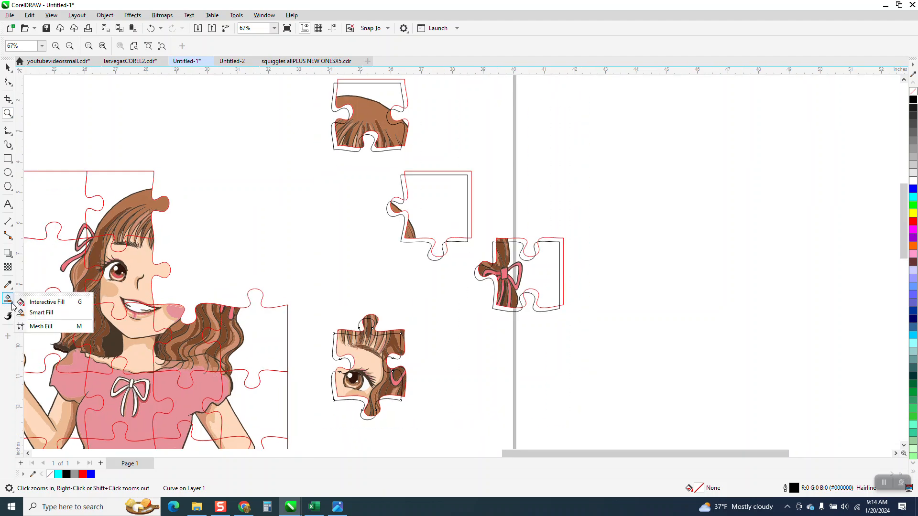
{"action": "left_click", "coordinate": [40, 312]}
{"action": "left_click", "coordinate": [112, 46]}
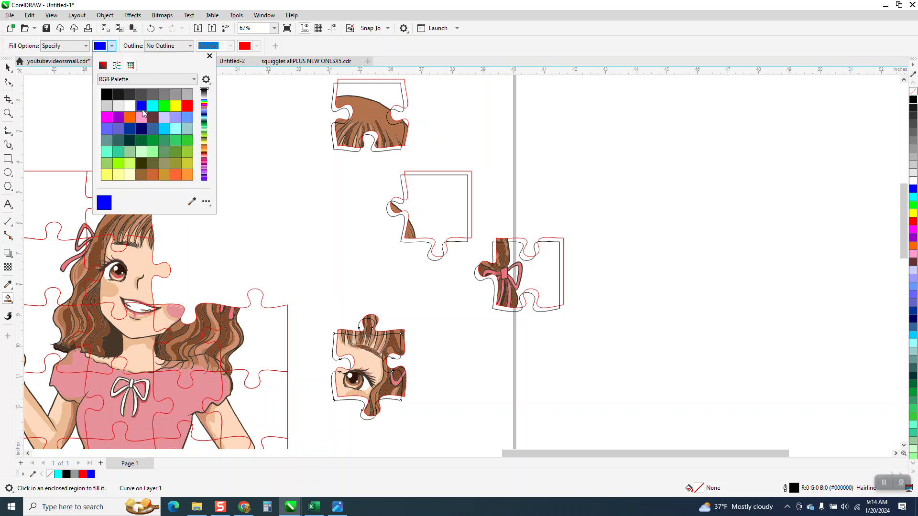
{"action": "left_click", "coordinate": [176, 94]}
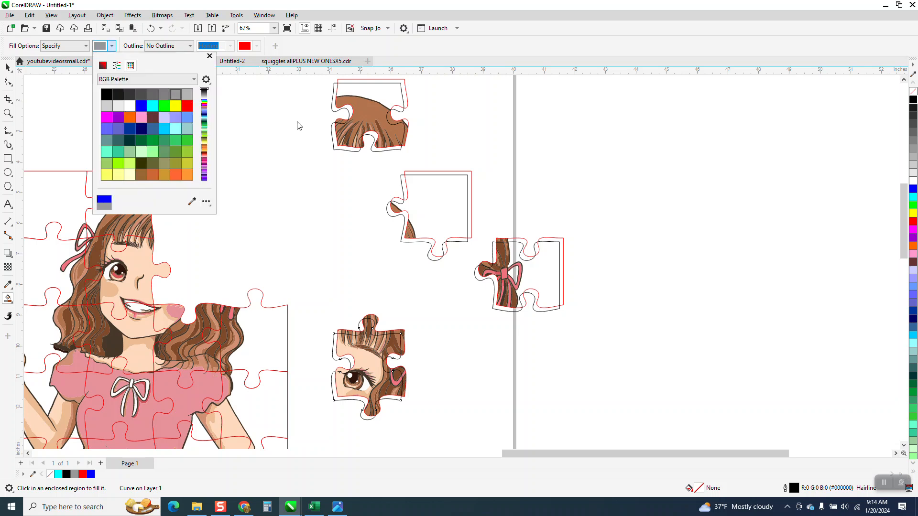
{"action": "left_click", "coordinate": [335, 107]}
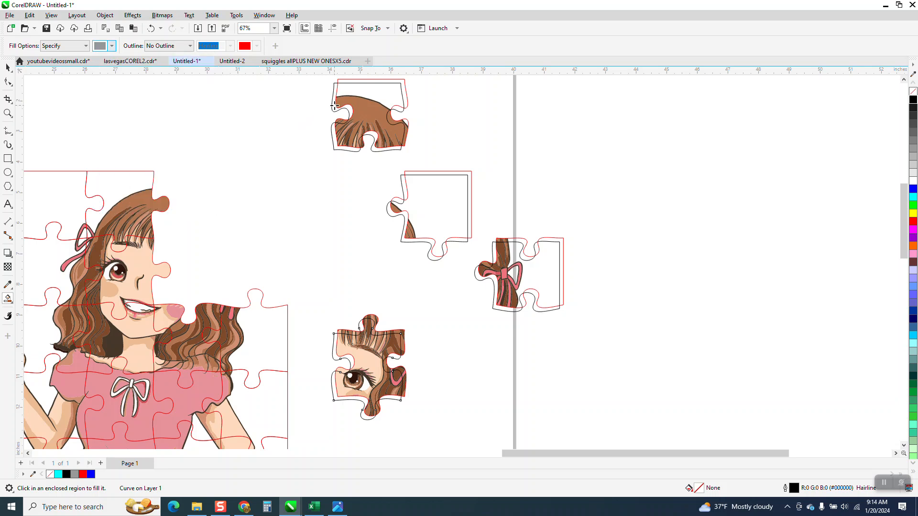
{"action": "left_click", "coordinate": [335, 106]}
{"action": "left_click", "coordinate": [335, 131]}
{"action": "left_click", "coordinate": [373, 137]}
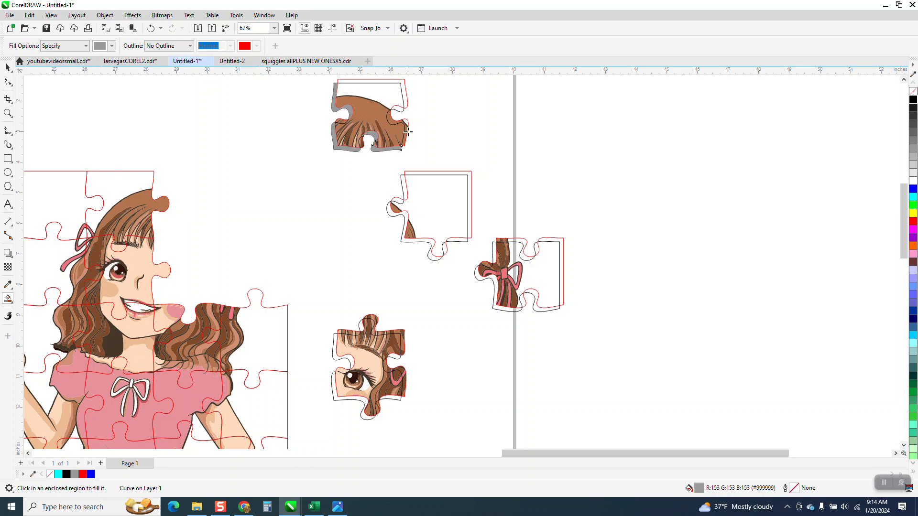
{"action": "left_click", "coordinate": [399, 108]}
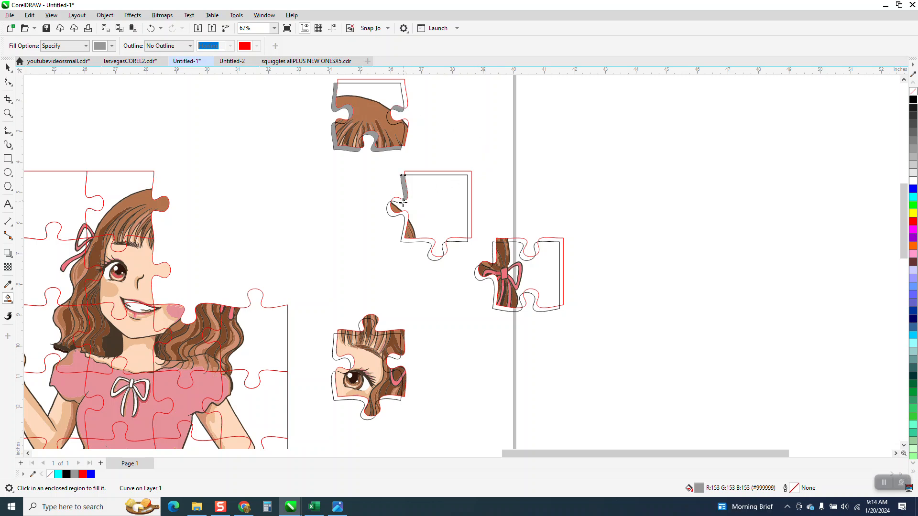
Smart Fill the offset gaps along the edges of the corner piece and the ribbon piece with the same grey
{"action": "left_click", "coordinate": [392, 219]}
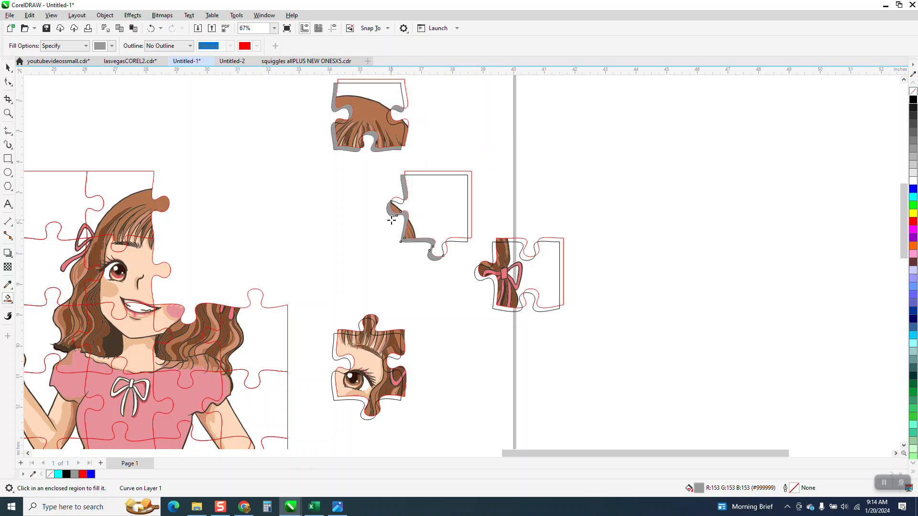
{"action": "left_click", "coordinate": [458, 241]}
{"action": "left_click", "coordinate": [541, 310]}
{"action": "left_click", "coordinate": [504, 309]}
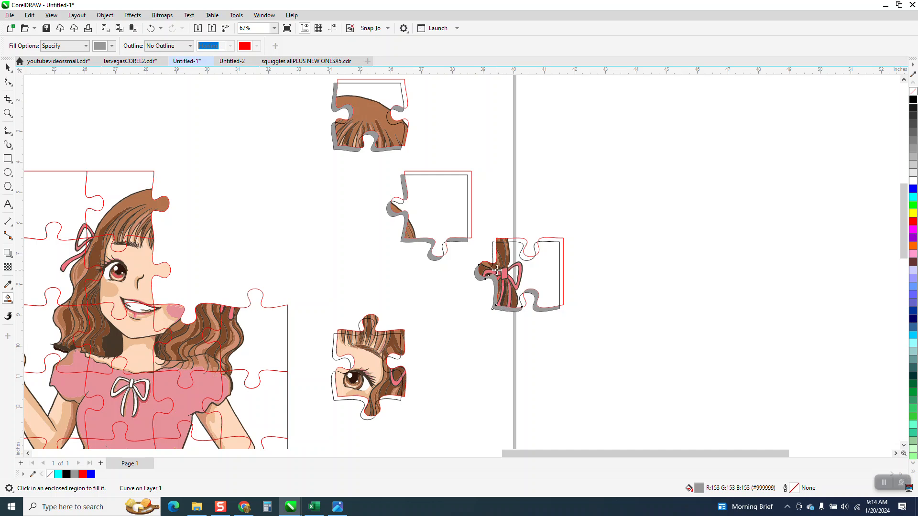
{"action": "left_click", "coordinate": [535, 247]}
Smart Fill all the offset gaps around the eye piece's tabs, left side and bottom edge with grey
{"action": "left_click", "coordinate": [363, 326]}
{"action": "left_click", "coordinate": [335, 337]}
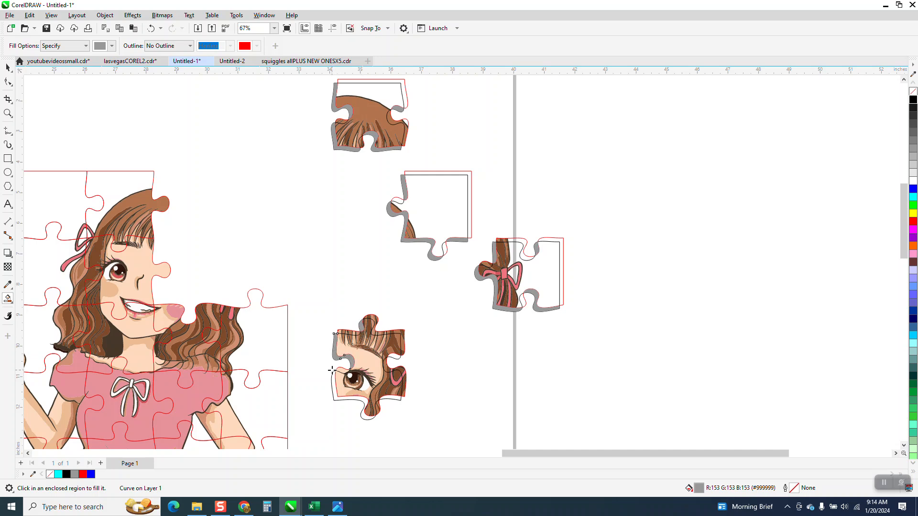
{"action": "left_click", "coordinate": [334, 382]}
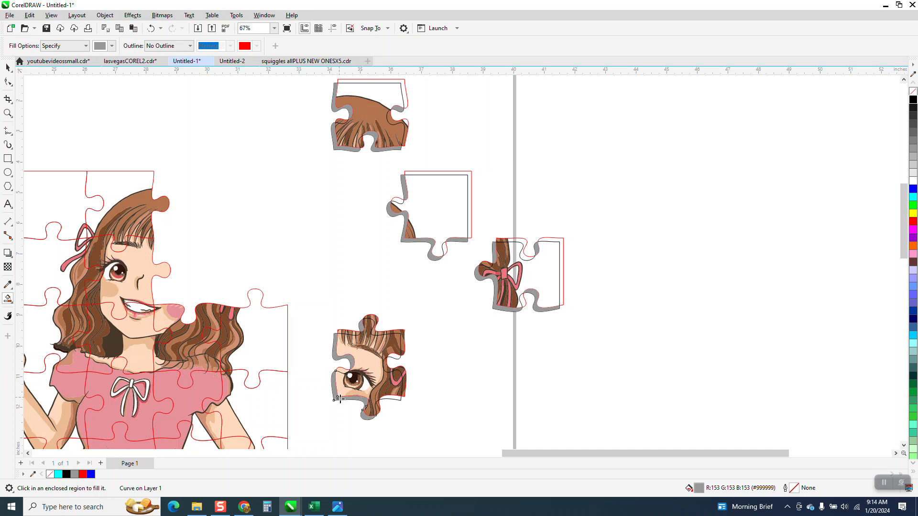
{"action": "left_click", "coordinate": [390, 398]}
{"action": "left_click", "coordinate": [397, 357]}
Set the nudge distance to 3 inches and move the hair picture piece one nudge right, off its shadowed outline
{"action": "left_click", "coordinate": [7, 67]}
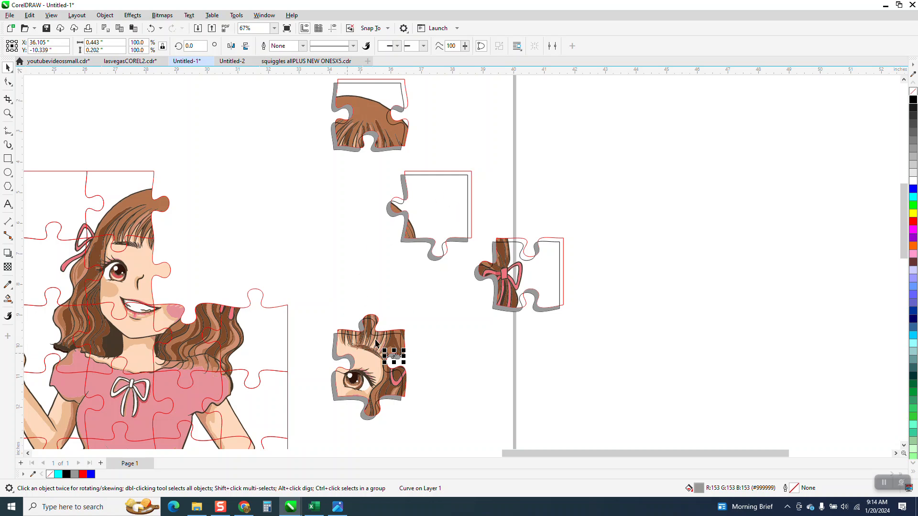
{"action": "left_click", "coordinate": [302, 155]}
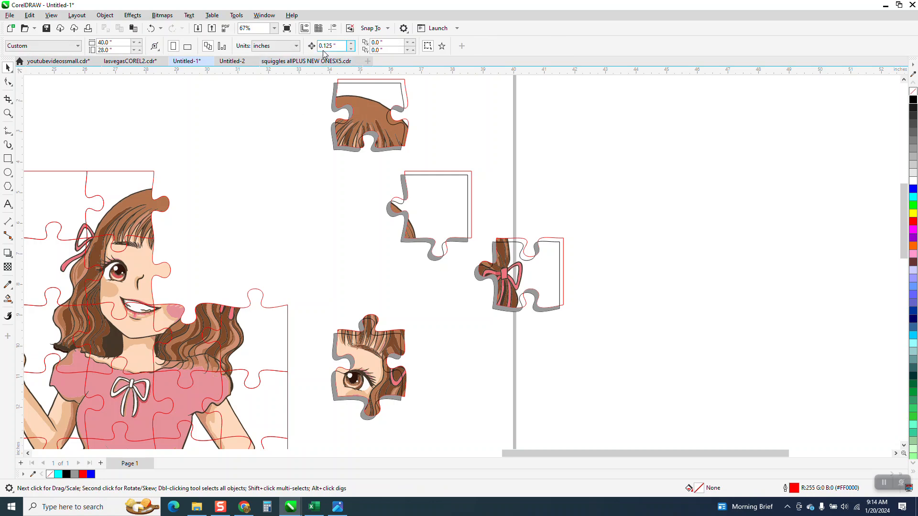
{"action": "type", "text": "3"}
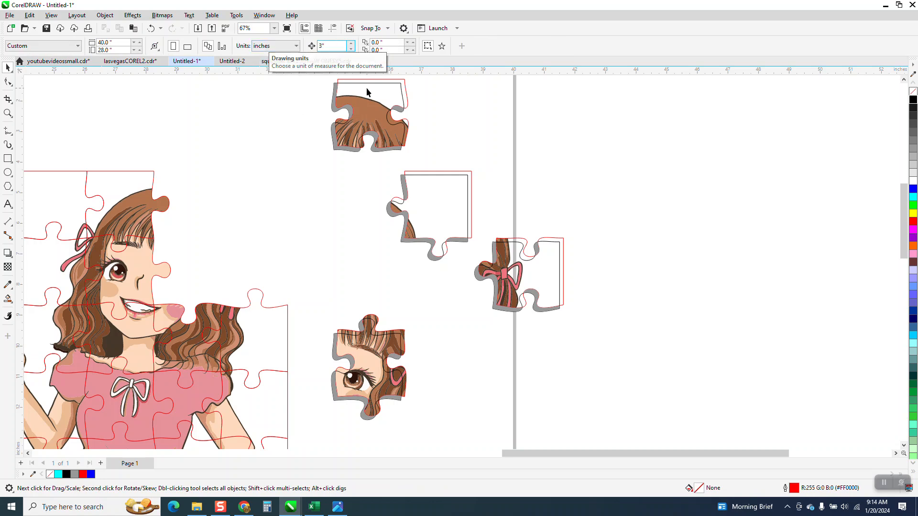
{"action": "key", "text": "Return"}
{"action": "left_click", "coordinate": [407, 95]}
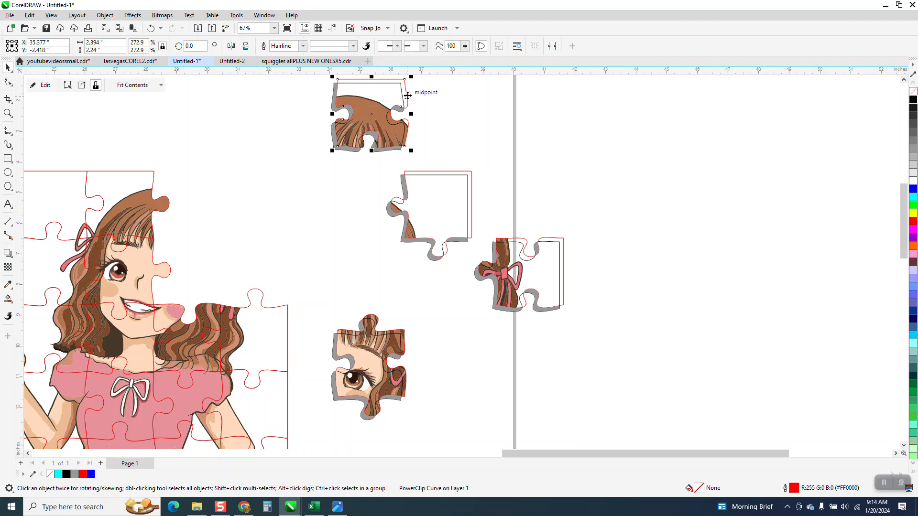
{"action": "left_click", "coordinate": [411, 96]}
{"action": "left_click", "coordinate": [407, 98]}
{"action": "key", "text": "Right"}
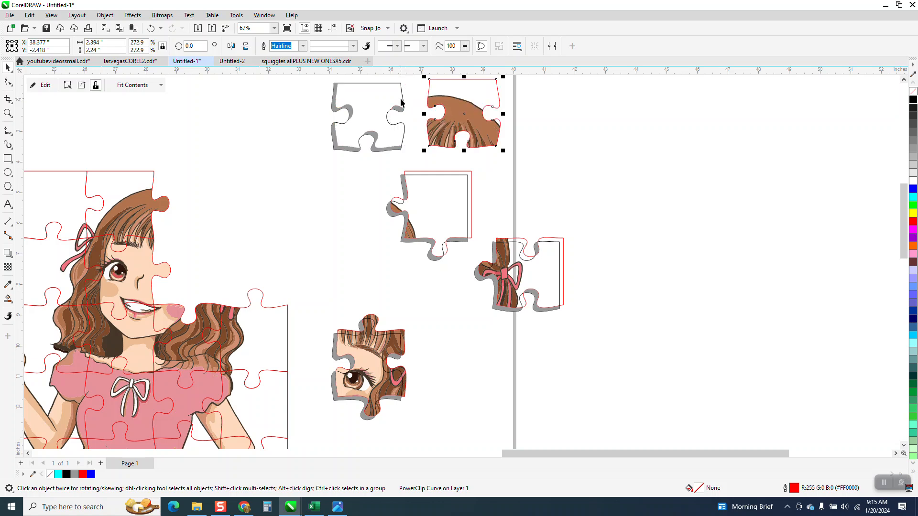
Move the corner, ribbon and eye picture pieces 3 inches right, away from their shadowed outlines
{"action": "left_click", "coordinate": [470, 177]}
{"action": "key", "text": "Right"}
{"action": "left_click", "coordinate": [560, 269]}
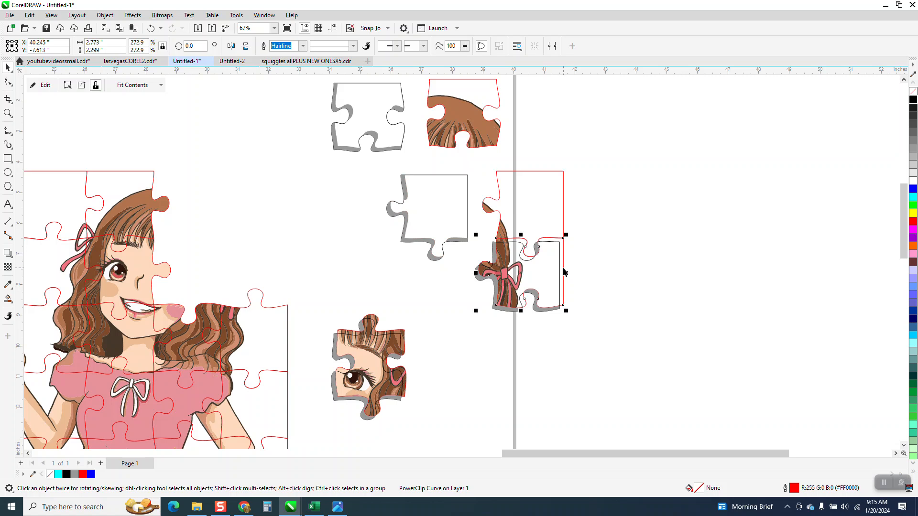
{"action": "key", "text": "Right"}
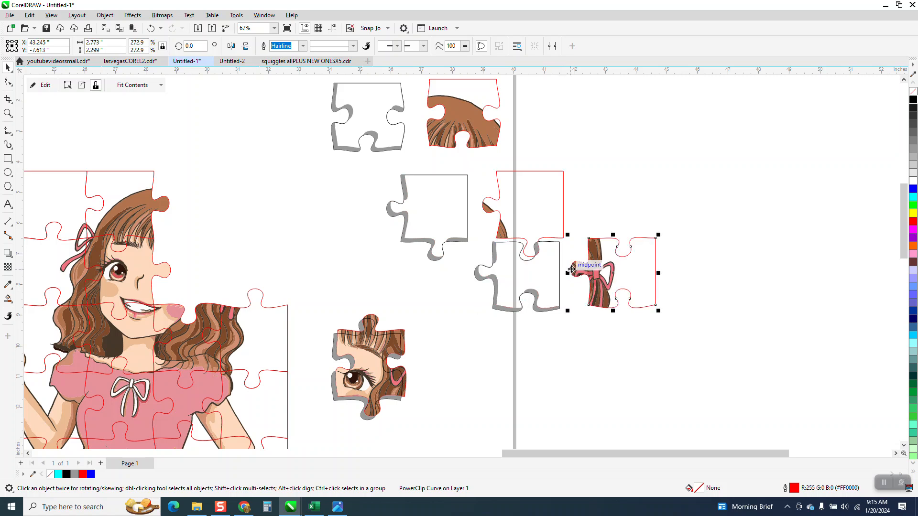
{"action": "left_click", "coordinate": [405, 337]}
{"action": "key", "text": "Right"}
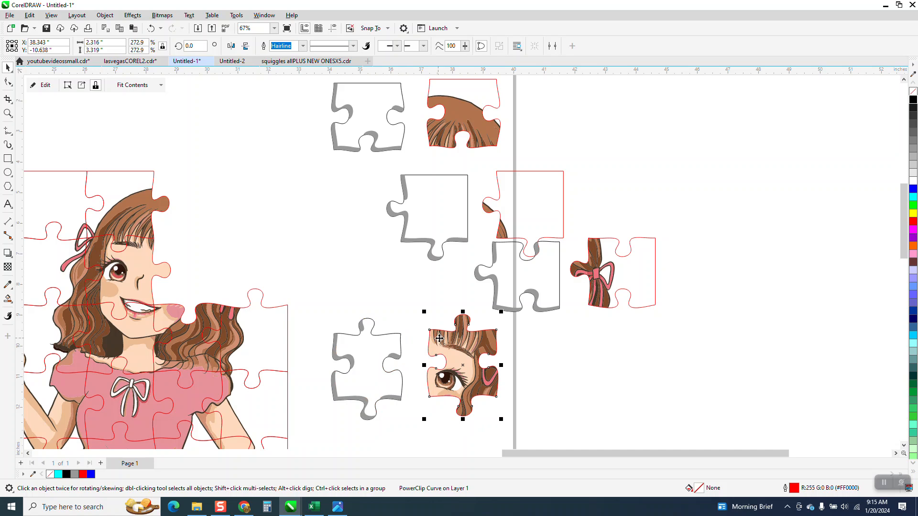
Move the corner, hair and eye picture pieces another 6 inches right to clear space around the outlines
{"action": "left_click", "coordinate": [563, 189]}
{"action": "key", "text": "Right"}
{"action": "key", "text": "Right"}
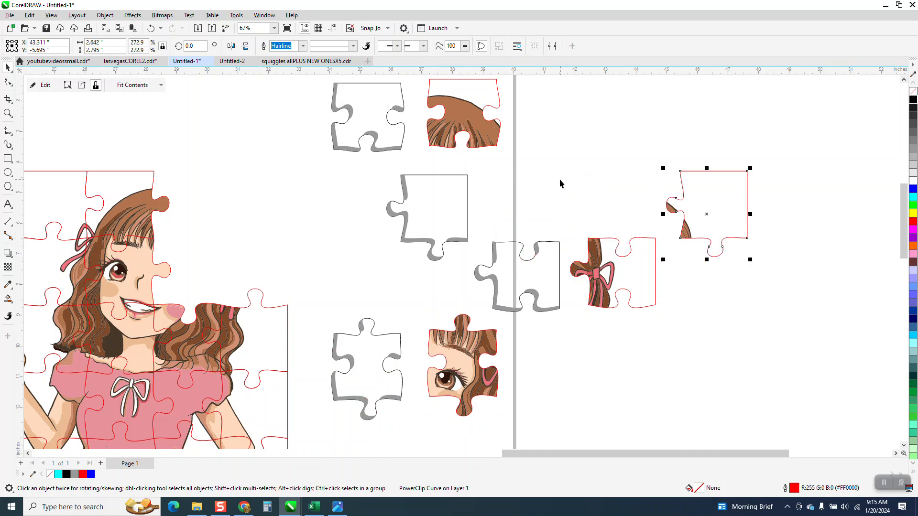
{"action": "scroll", "coordinate": [461, 184], "scroll_direction": "down", "scroll_amount": 1}
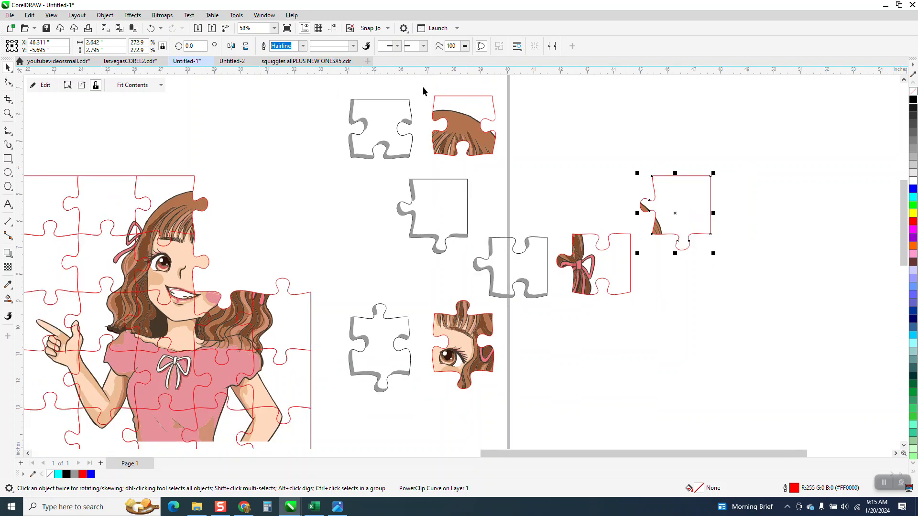
{"action": "key", "text": "Tab"}
{"action": "key", "text": "Right"}
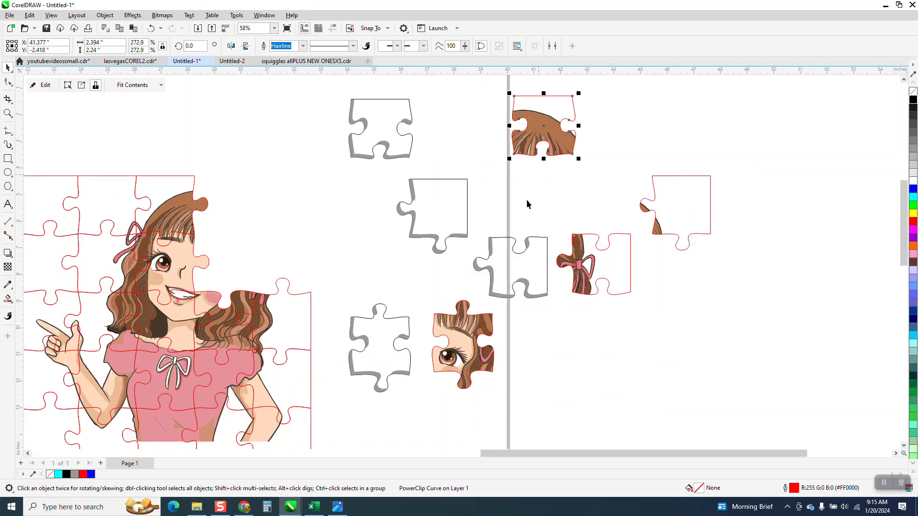
{"action": "key", "text": "Right"}
{"action": "left_click", "coordinate": [459, 354]}
{"action": "key", "text": "Right"}
{"action": "key", "text": "Right"}
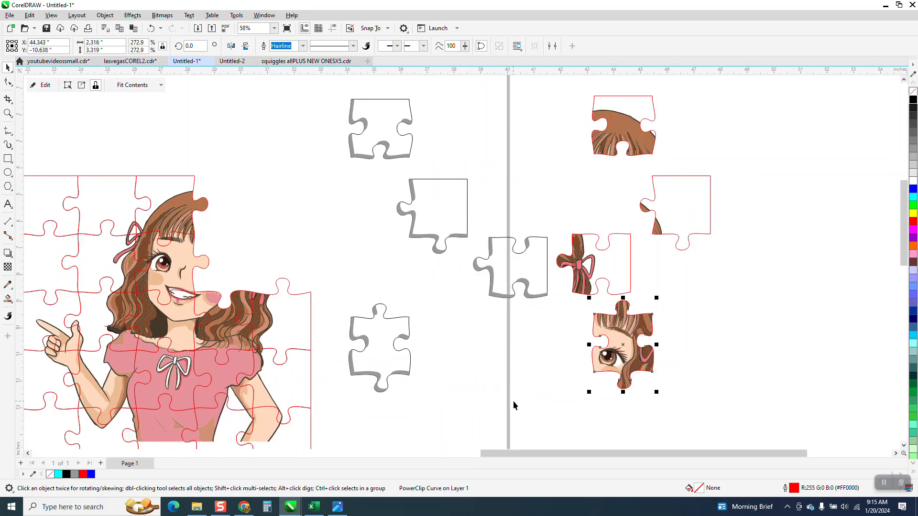
Apply a Gaussian Blur with a 4.9-pixel radius to the four grey-shadowed puzzle piece outlines
{"action": "scroll", "coordinate": [415, 234], "scroll_direction": "down", "scroll_amount": 1}
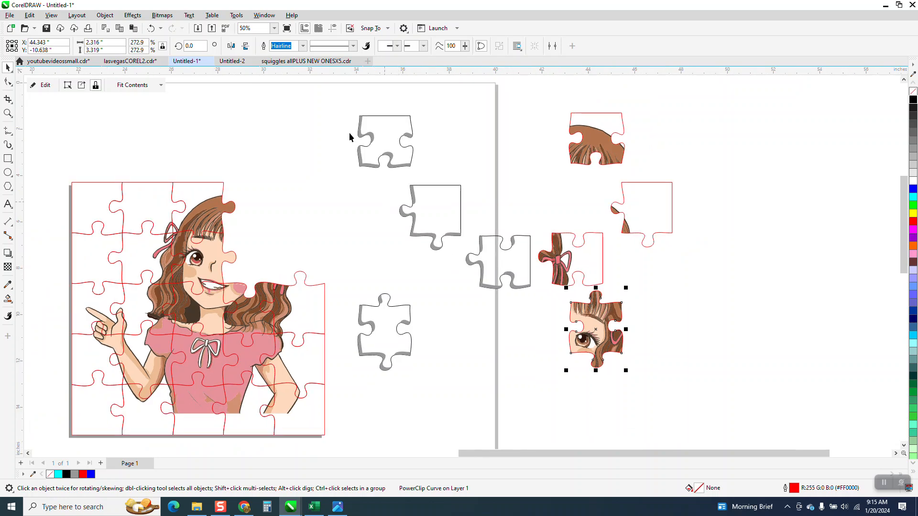
{"action": "left_click_drag", "start_coordinate": [339, 105], "coordinate": [540, 391]}
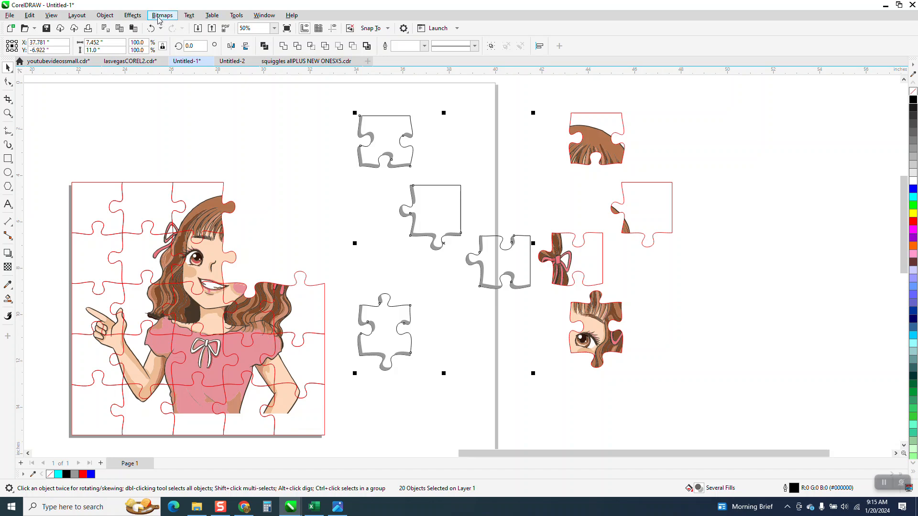
{"action": "left_click", "coordinate": [139, 17]}
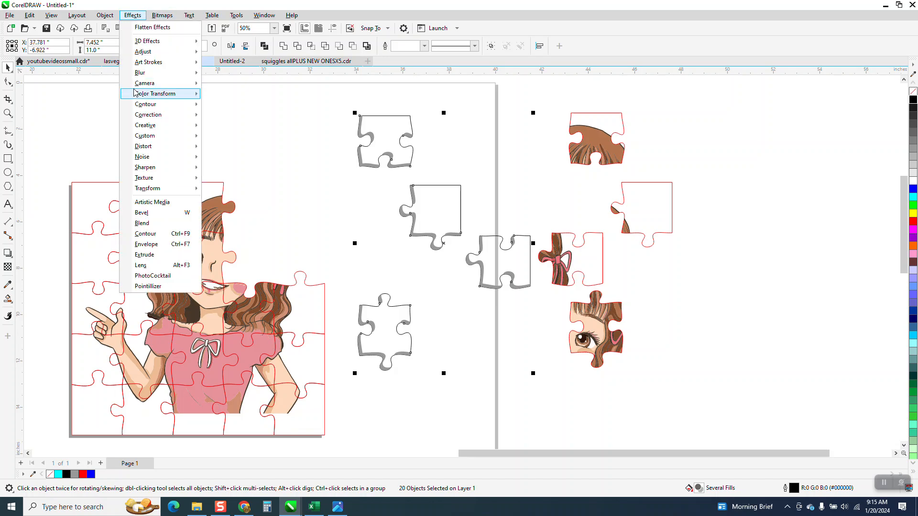
{"action": "mouse_move", "coordinate": [139, 77]}
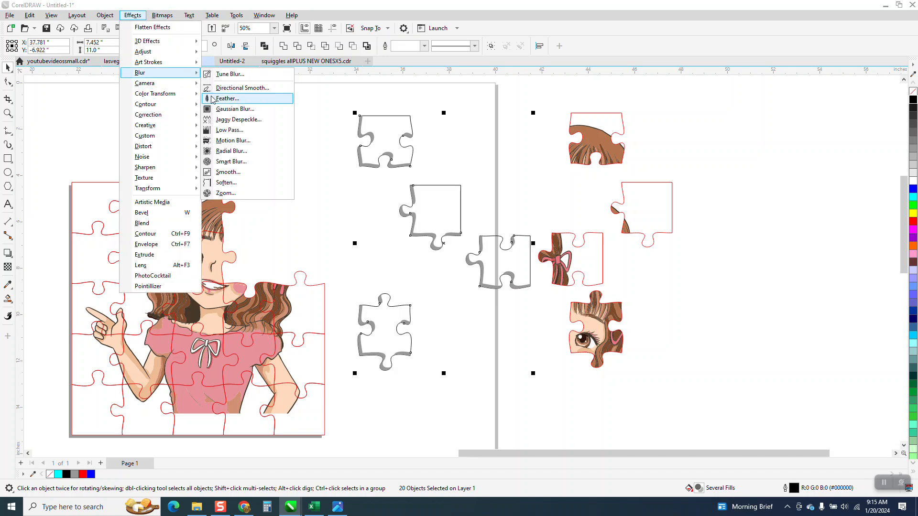
{"action": "left_click", "coordinate": [215, 112]}
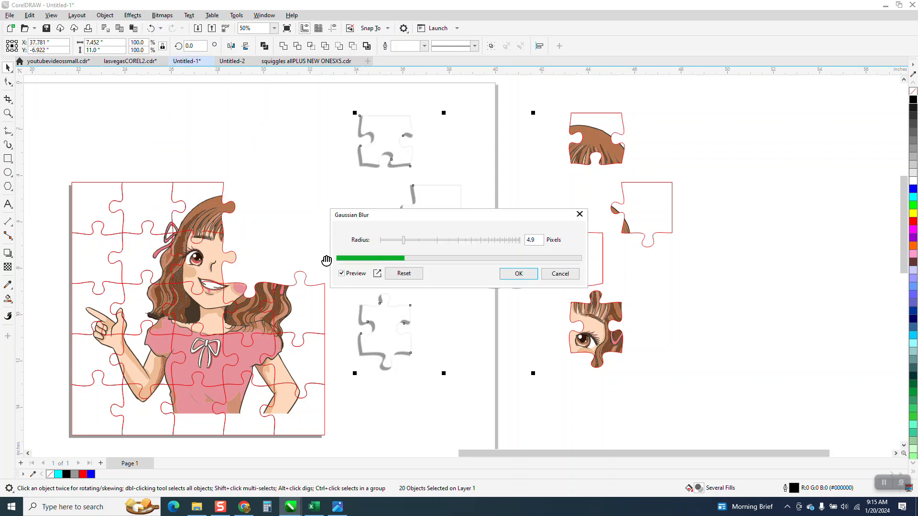
{"action": "left_click", "coordinate": [518, 274]}
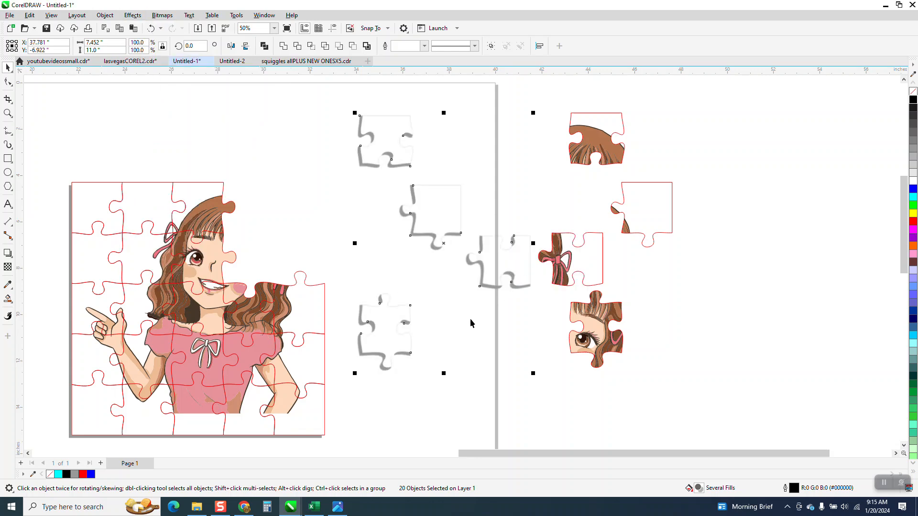
{"action": "left_click", "coordinate": [509, 184]}
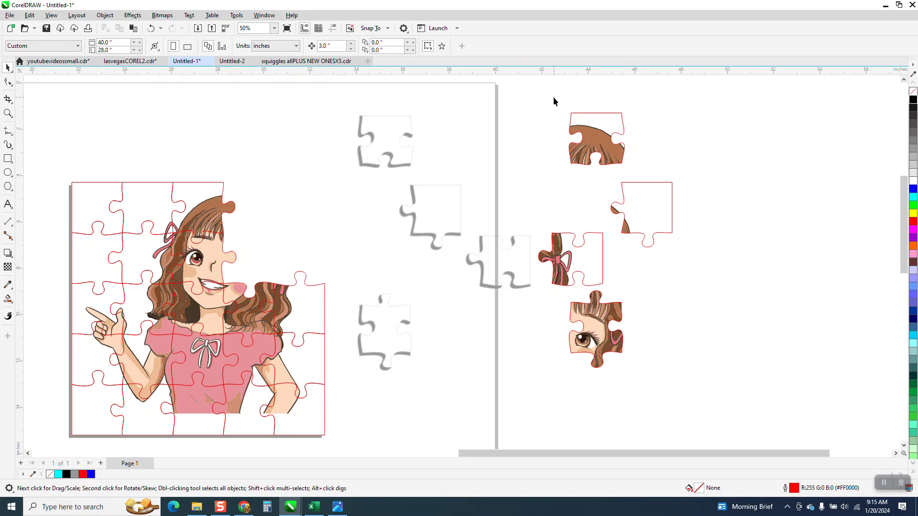
Remove the red outlines from the hair, corner, ribbon and eye picture pieces
{"action": "left_click", "coordinate": [597, 146]}
{"action": "left_click_drag", "start_coordinate": [531, 97], "coordinate": [669, 383]}
{"action": "right_click", "coordinate": [912, 92]}
Move the hair and corner picture pieces 9 inches left onto their blurred shadows
{"action": "left_click", "coordinate": [595, 137]}
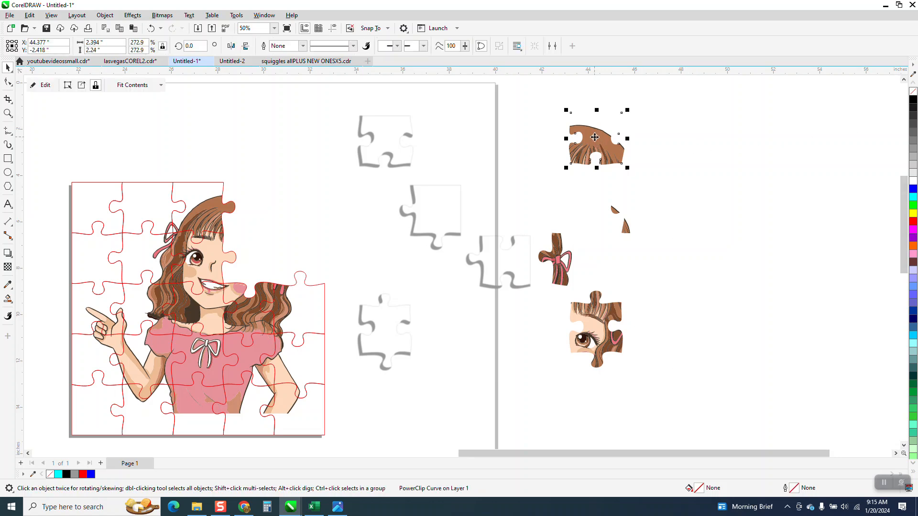
{"action": "key", "text": "Left"}
{"action": "key", "text": "Left"}
{"action": "key", "text": "Left"}
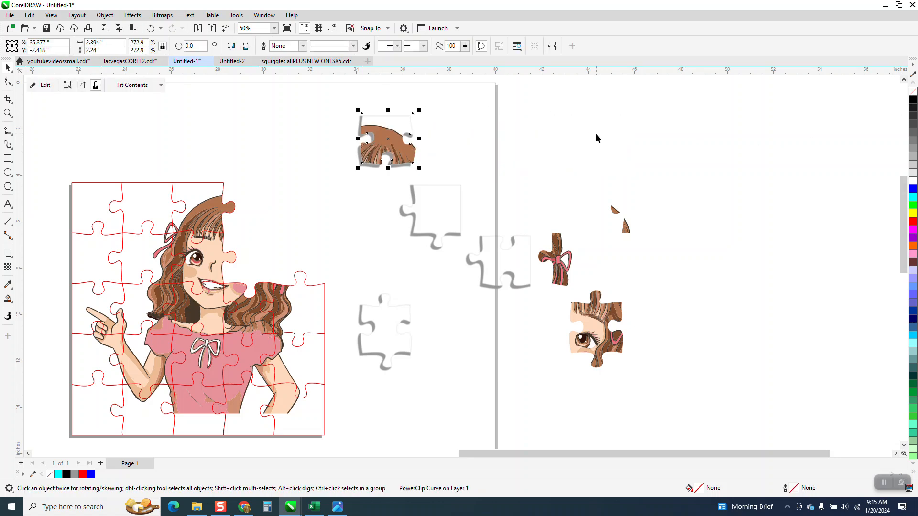
{"action": "left_click", "coordinate": [654, 250]}
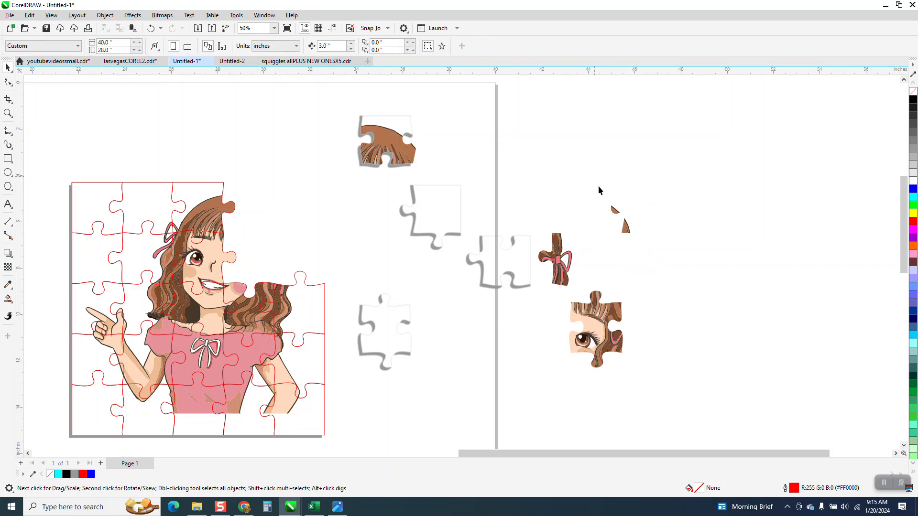
{"action": "left_click_drag", "start_coordinate": [594, 181], "coordinate": [694, 274]}
{"action": "key", "text": "Left"}
{"action": "key", "text": "Left"}
{"action": "key", "text": "Left"}
Move the ribbon picture piece 3 inches and the eye picture piece 9 inches left onto their blurred shadows
{"action": "left_click_drag", "start_coordinate": [538, 221], "coordinate": [579, 289]}
{"action": "left_click", "coordinate": [567, 277]}
{"action": "key", "text": "Left"}
{"action": "left_click", "coordinate": [598, 356]}
{"action": "key", "text": "Left"}
{"action": "key", "text": "Left"}
{"action": "key", "text": "Left"}
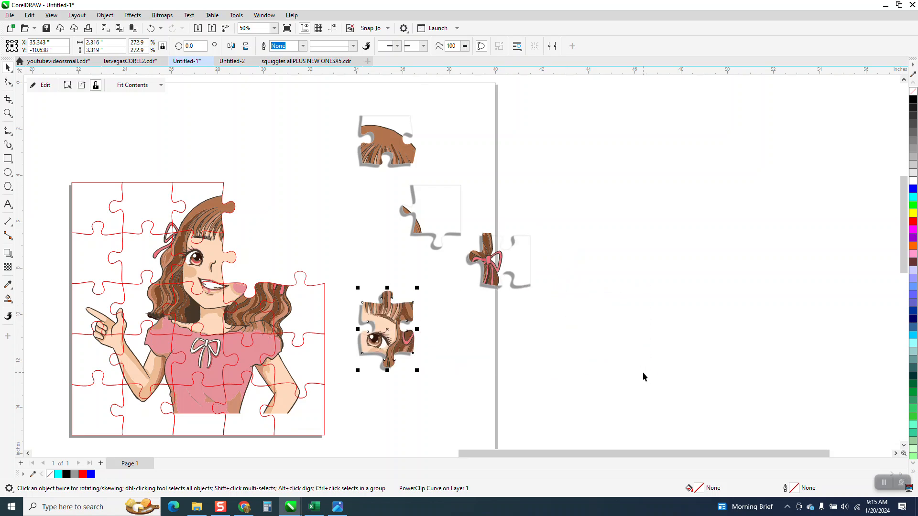
Move the hair and corner pieces together with their shadows closer to the puzzle's missing upper-right section
{"action": "left_click", "coordinate": [8, 113]}
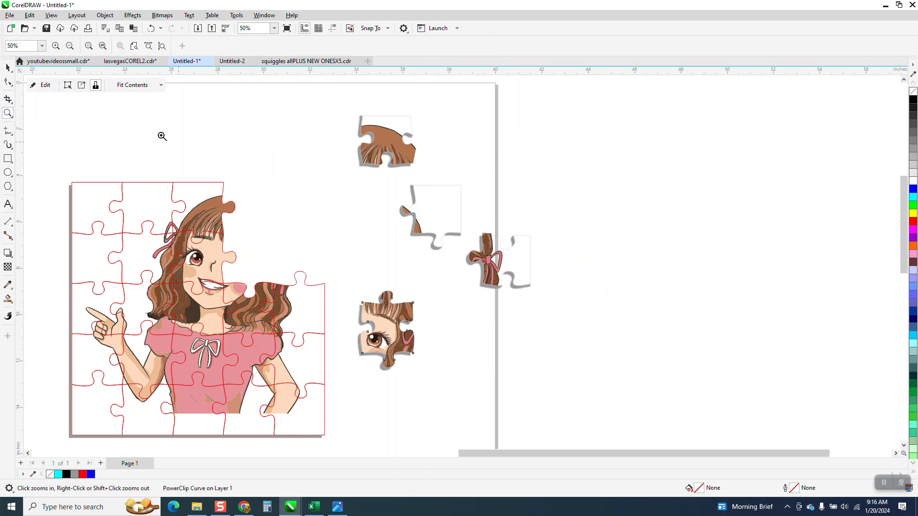
{"action": "left_click", "coordinate": [8, 66]}
{"action": "left_click_drag", "start_coordinate": [317, 106], "coordinate": [430, 180]}
{"action": "left_click_drag", "start_coordinate": [398, 150], "coordinate": [284, 175]}
{"action": "left_click_drag", "start_coordinate": [387, 175], "coordinate": [471, 261]}
{"action": "left_click_drag", "start_coordinate": [432, 216], "coordinate": [343, 199]}
Move the shadowed ribbon piece into the puzzle's open gap and the shadowed eye piece just right of the puzzle
{"action": "left_click_drag", "start_coordinate": [543, 306], "coordinate": [550, 313]}
{"action": "left_click_drag", "start_coordinate": [476, 222], "coordinate": [255, 202]}
{"action": "left_click_drag", "start_coordinate": [348, 277], "coordinate": [447, 379]}
{"action": "left_click_drag", "start_coordinate": [396, 333], "coordinate": [372, 286]}
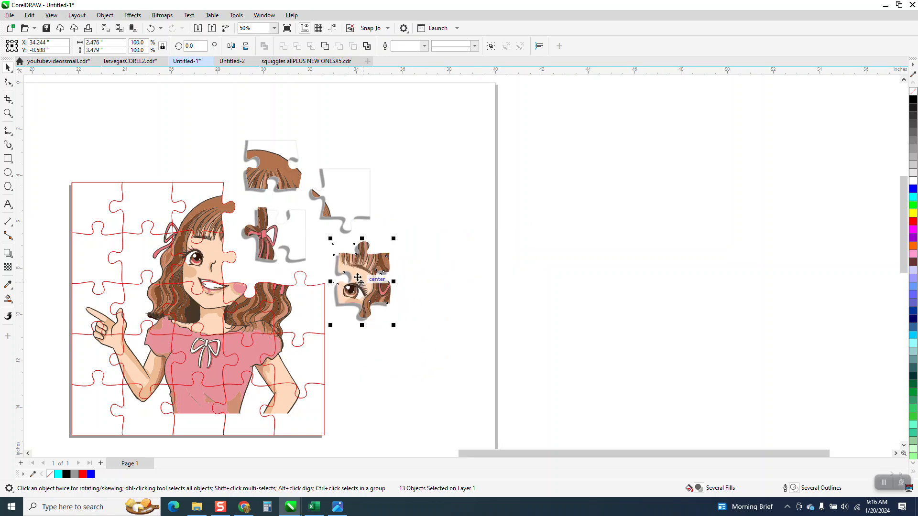
Apply a Gaussian Blur with a 4.9-pixel radius to the grey shadow along the main puzzle's edge
{"action": "scroll", "coordinate": [306, 243], "scroll_direction": "down", "scroll_amount": 2}
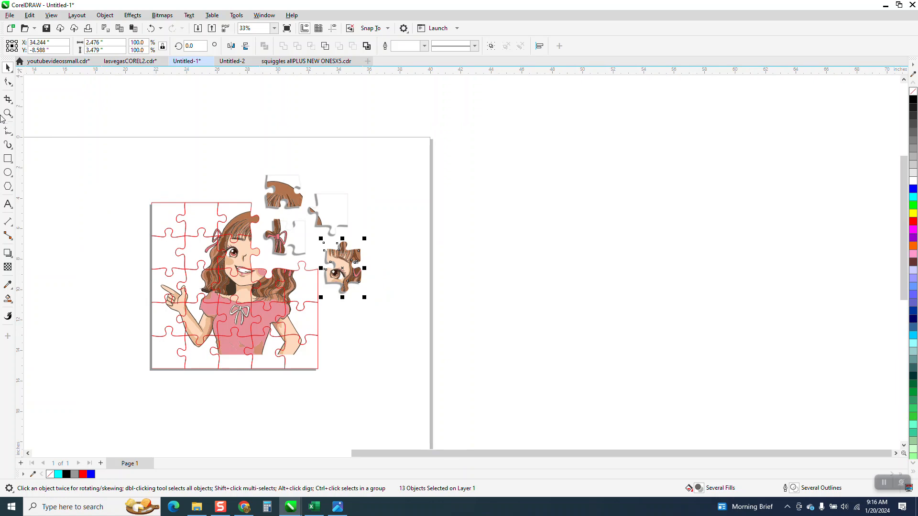
{"action": "left_click", "coordinate": [7, 113]}
{"action": "left_click_drag", "start_coordinate": [136, 189], "coordinate": [220, 254]}
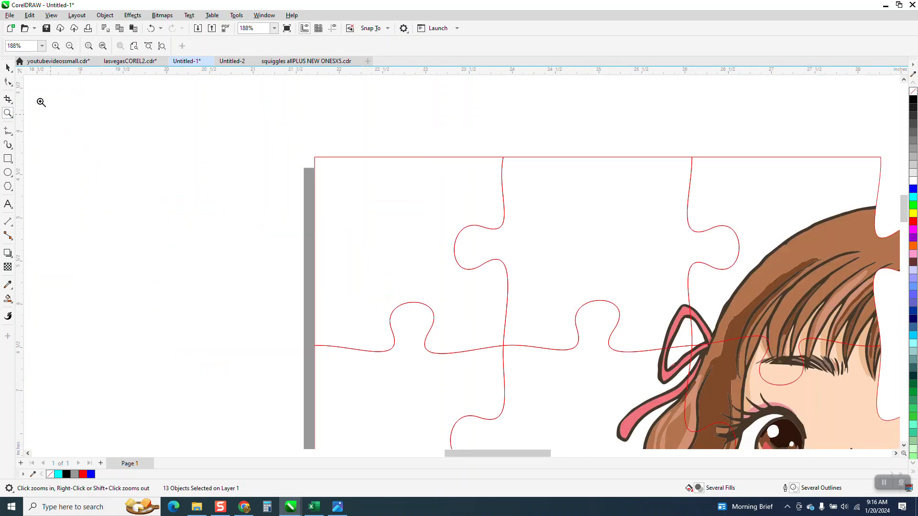
{"action": "left_click", "coordinate": [7, 68]}
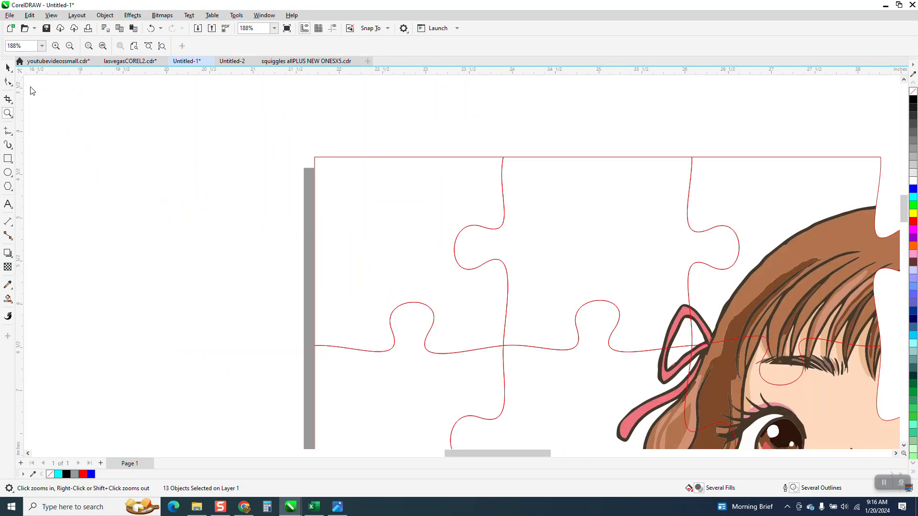
{"action": "left_click", "coordinate": [309, 199]}
{"action": "left_click", "coordinate": [133, 16]}
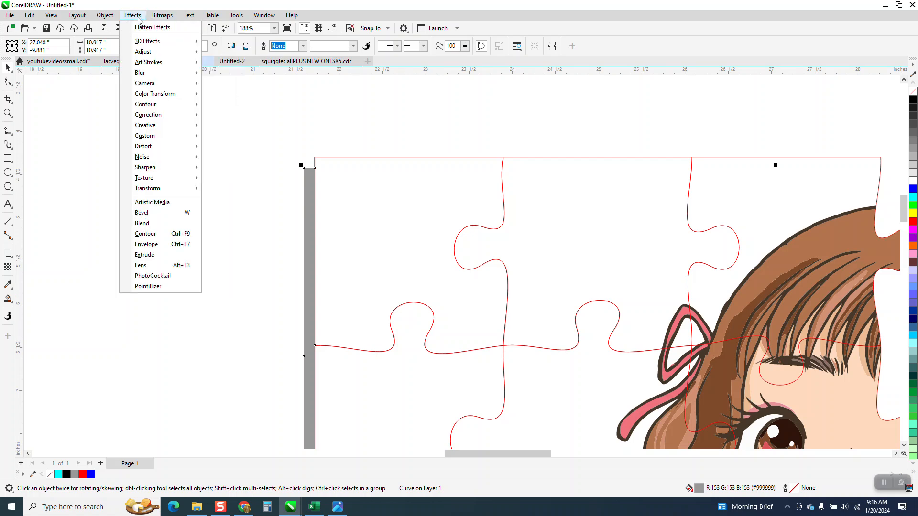
{"action": "mouse_move", "coordinate": [146, 73]}
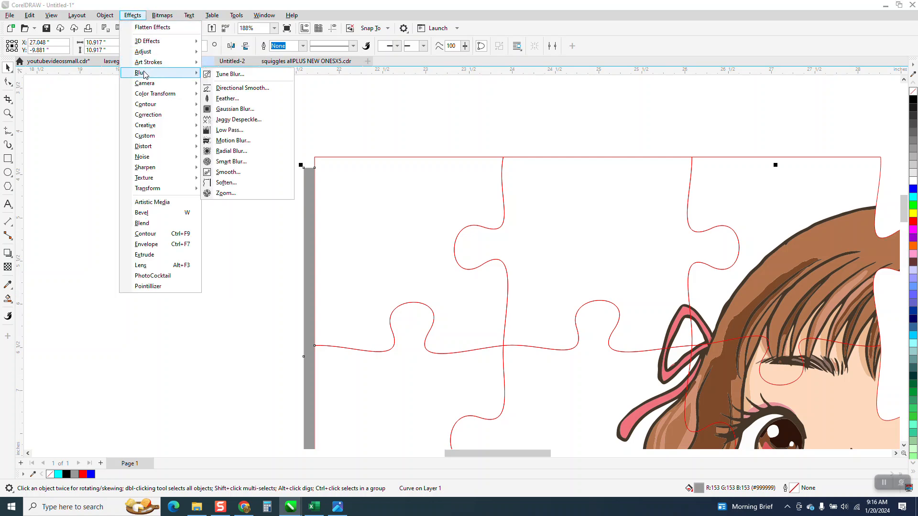
{"action": "left_click", "coordinate": [228, 109]}
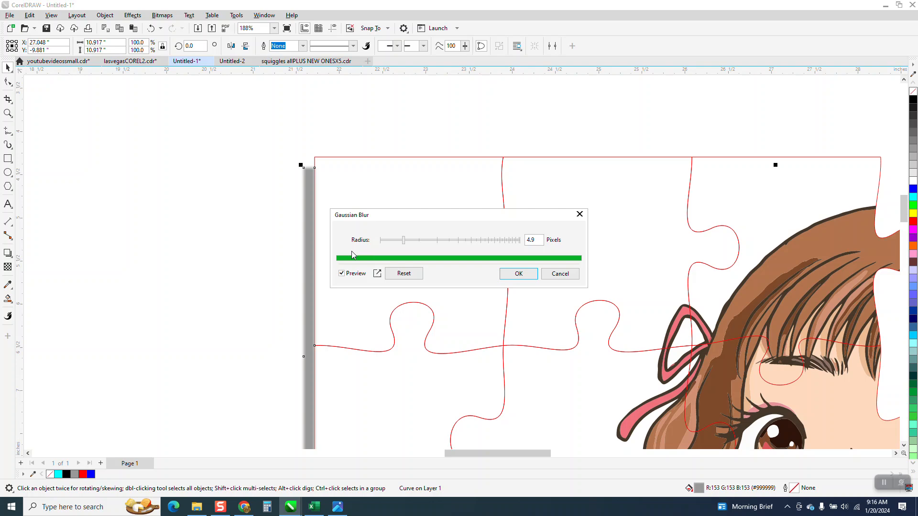
{"action": "left_click", "coordinate": [518, 274]}
{"action": "scroll", "coordinate": [133, 163], "scroll_direction": "down", "scroll_amount": 5}
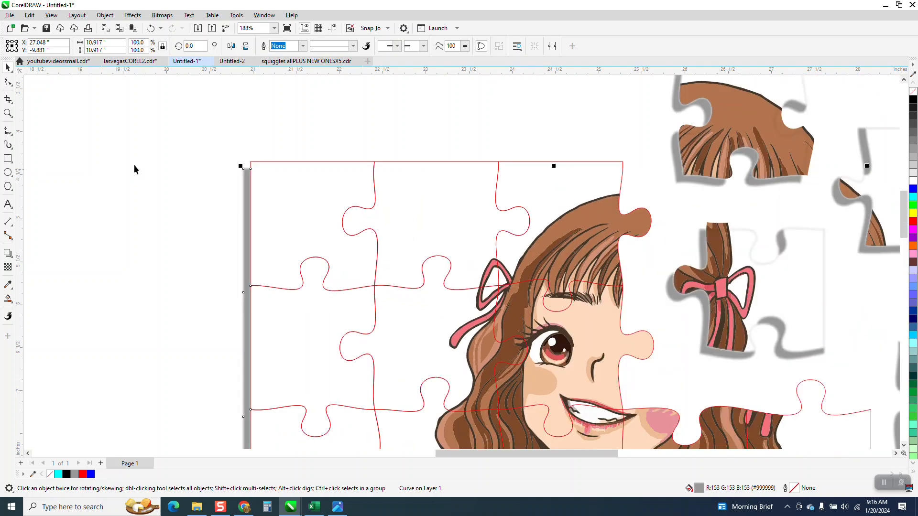
{"action": "scroll", "coordinate": [129, 149], "scroll_direction": "down", "scroll_amount": 1}
{"action": "left_click", "coordinate": [125, 147]}
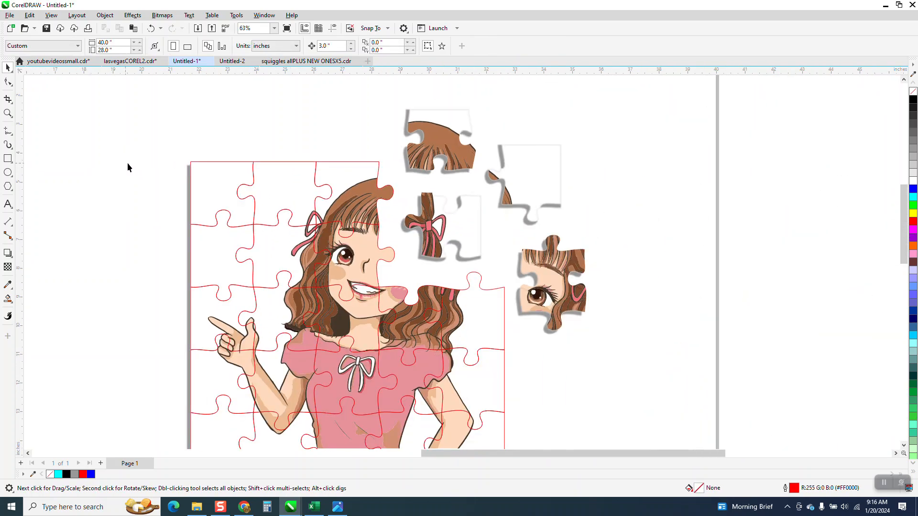
Draw a rectangle about 19.8 by 15.4 inches around the puzzle and all detached pieces and fill it cyan
{"action": "scroll", "coordinate": [403, 183], "scroll_direction": "down", "scroll_amount": 1}
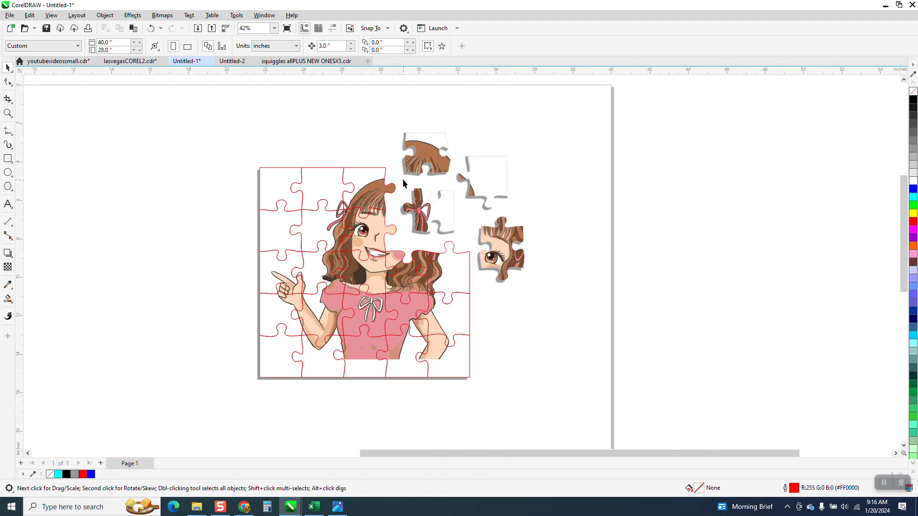
{"action": "left_click", "coordinate": [8, 159]}
{"action": "mouse_move", "coordinate": [174, 107]}
{"action": "left_mouse_down"}
{"action": "mouse_move", "coordinate": [180, 151]}
{"action": "mouse_move", "coordinate": [556, 405]}
{"action": "left_mouse_up"}
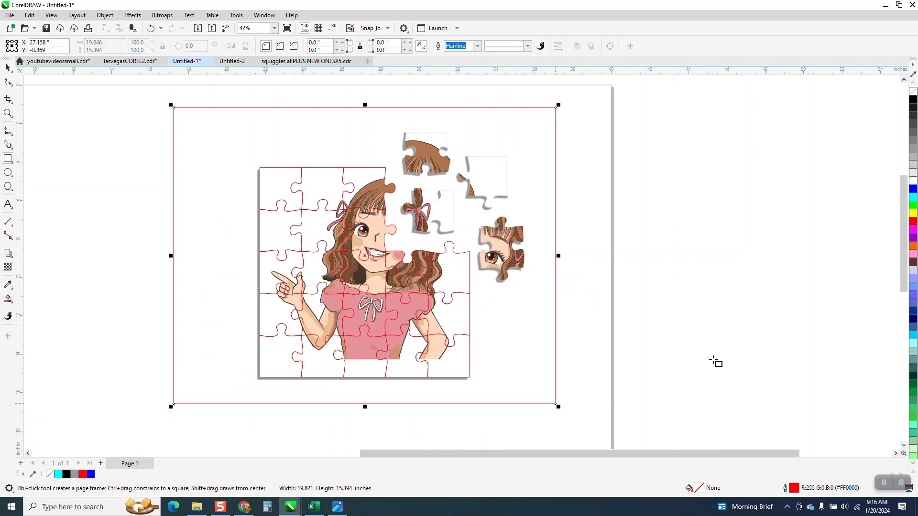
{"action": "left_click", "coordinate": [913, 197]}
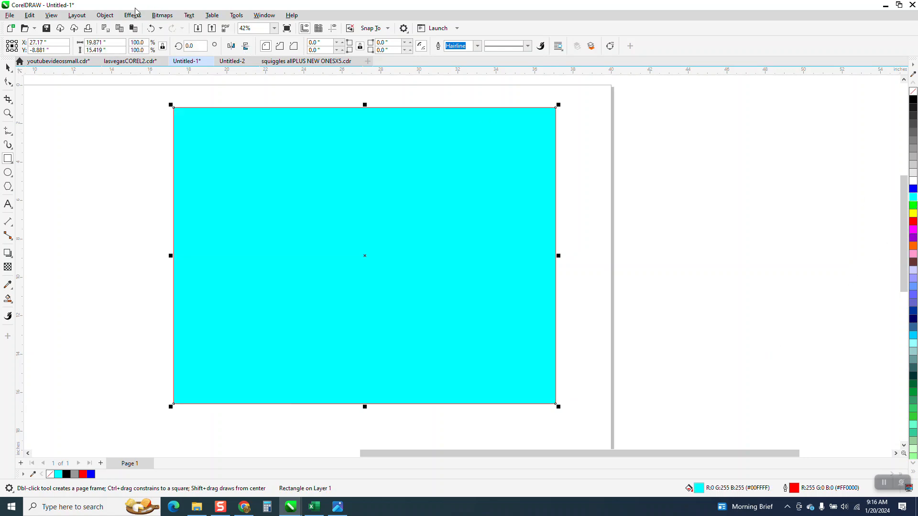
Send the background rectangle to the back of the page and change its fill to yellow
{"action": "left_click", "coordinate": [105, 15]}
{"action": "mouse_move", "coordinate": [110, 167]}
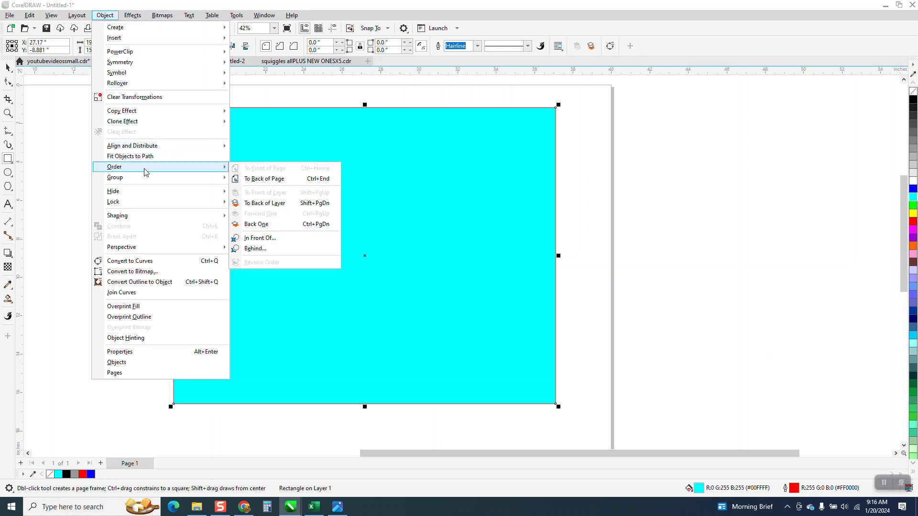
{"action": "left_click", "coordinate": [256, 182]}
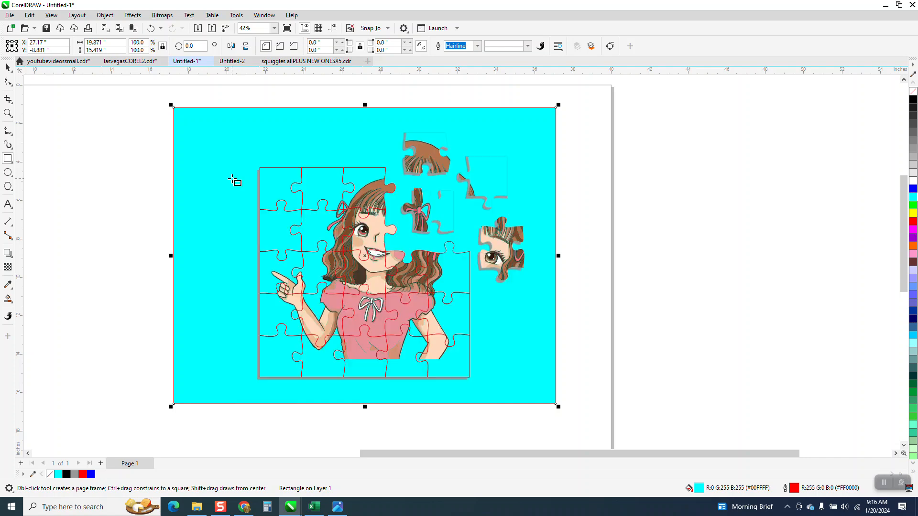
{"action": "left_click", "coordinate": [912, 213]}
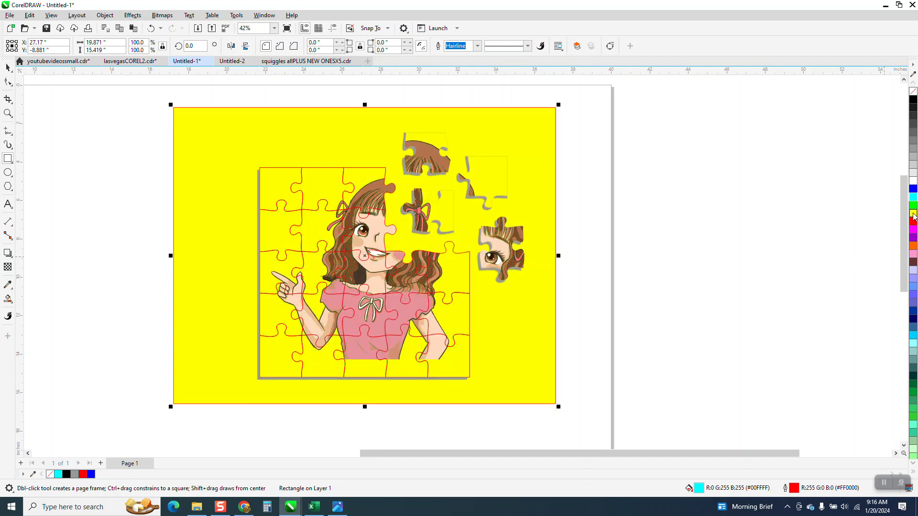
{"action": "left_click", "coordinate": [8, 114]}
{"action": "left_click_drag", "start_coordinate": [391, 130], "coordinate": [557, 255]}
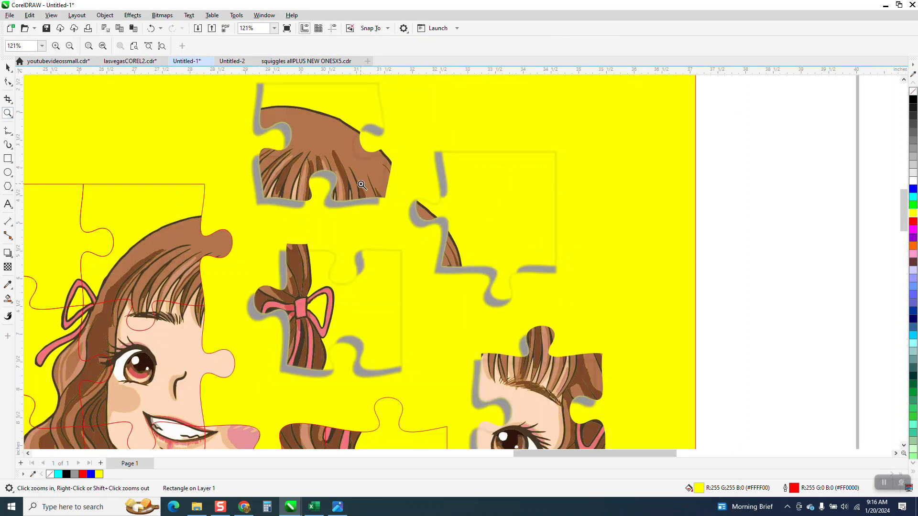
{"action": "scroll", "coordinate": [368, 191], "scroll_direction": "down", "scroll_amount": 2}
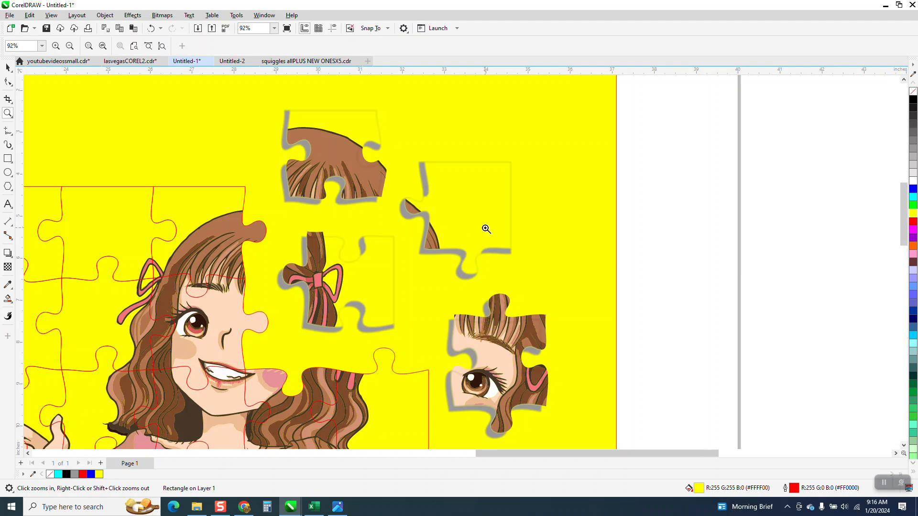
{"action": "scroll", "coordinate": [486, 229], "scroll_direction": "down", "scroll_amount": 3}
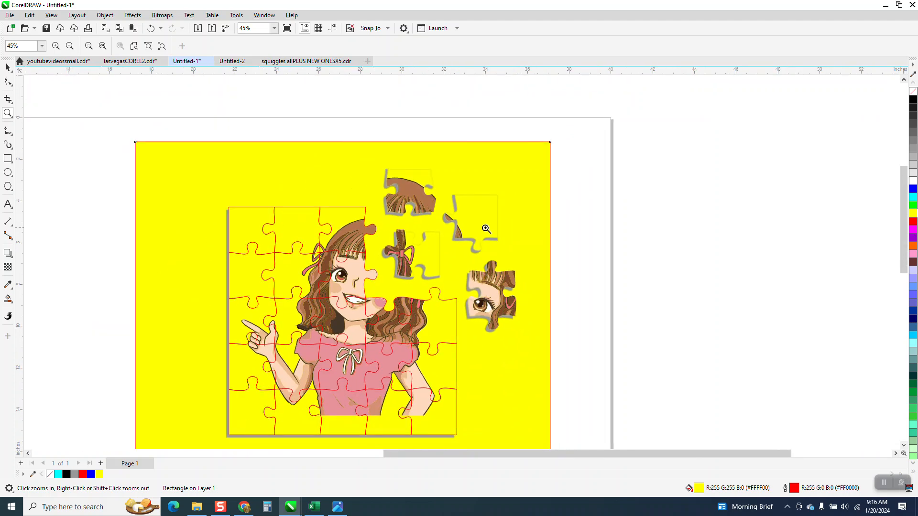
{"action": "scroll", "coordinate": [486, 229], "scroll_direction": "down", "scroll_amount": 1}
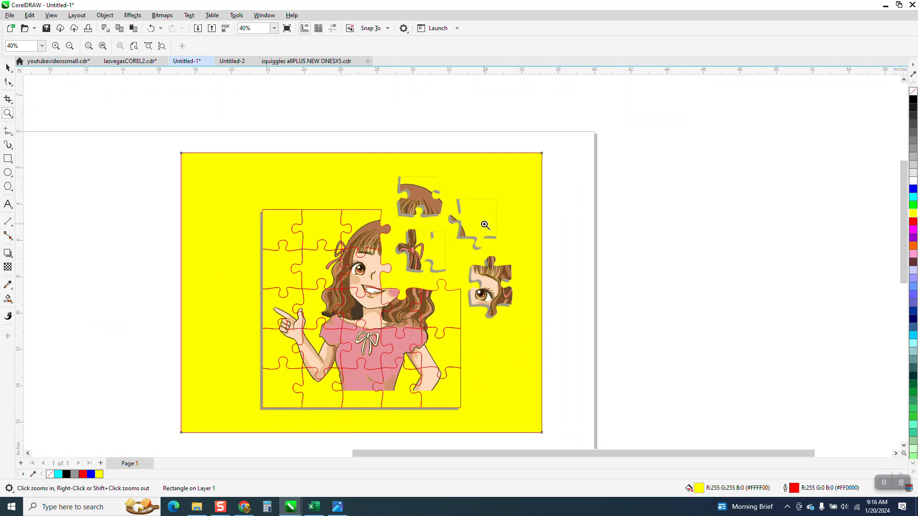